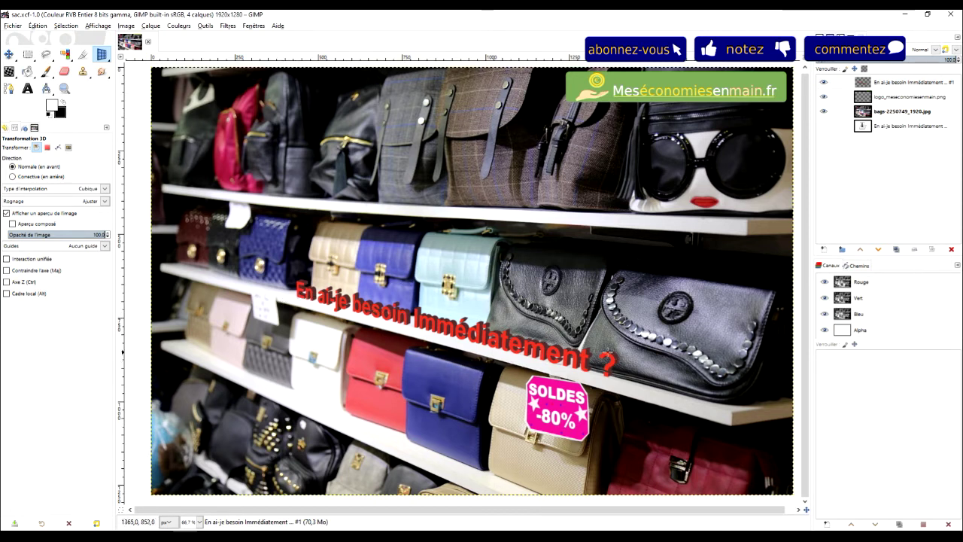
Check the text layers, moving the original flat text above the photo and back beneath it
left_click(833, 127)
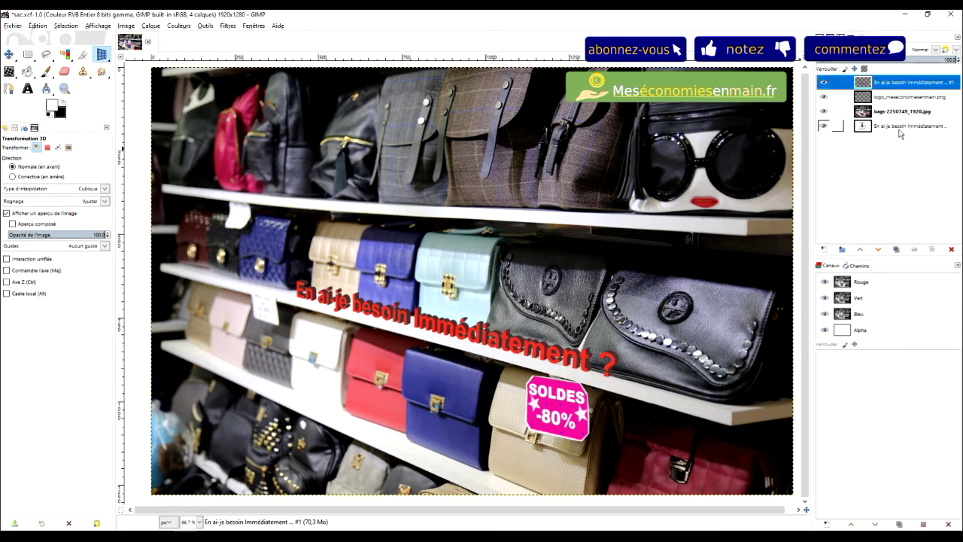
left_click(901, 126)
left_click_drag(903, 97, 919, 80)
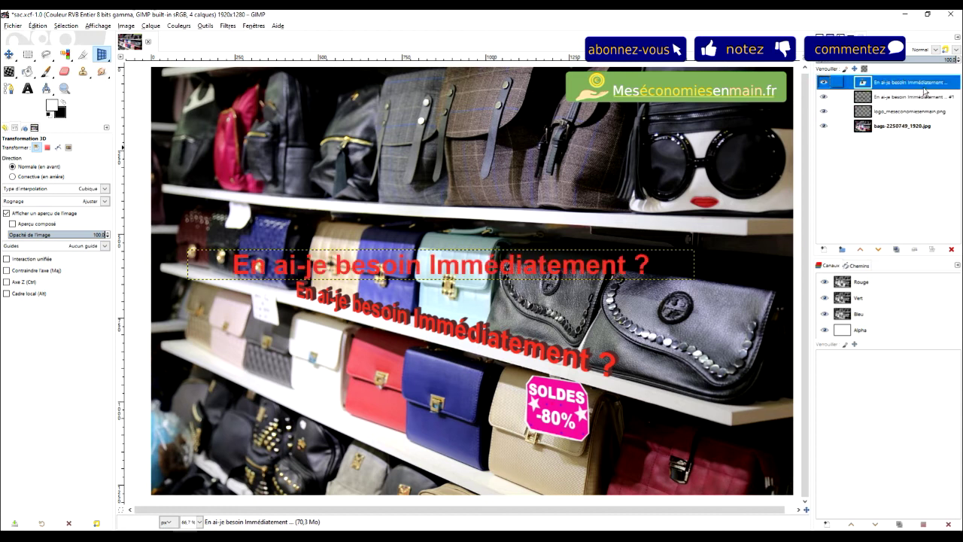
left_click_drag(924, 89, 921, 147)
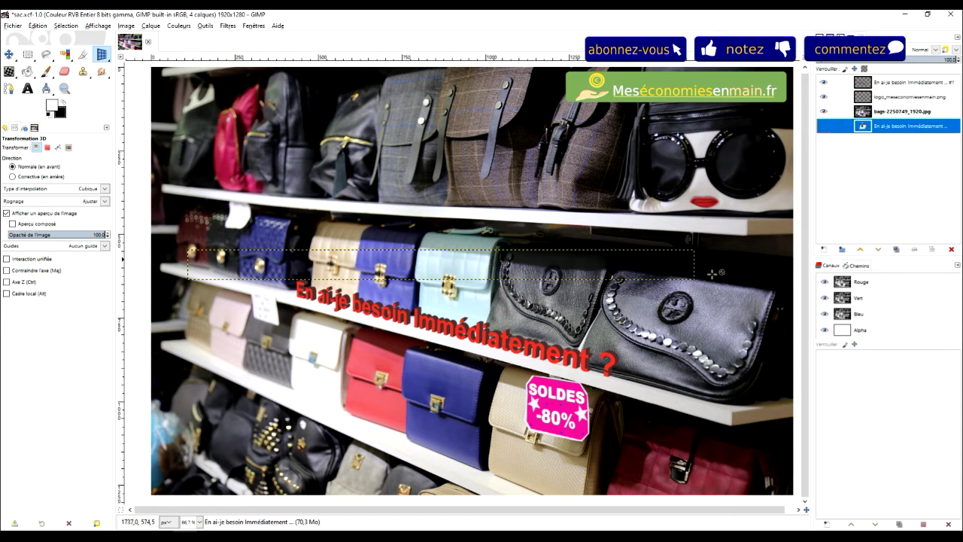
left_click(880, 84)
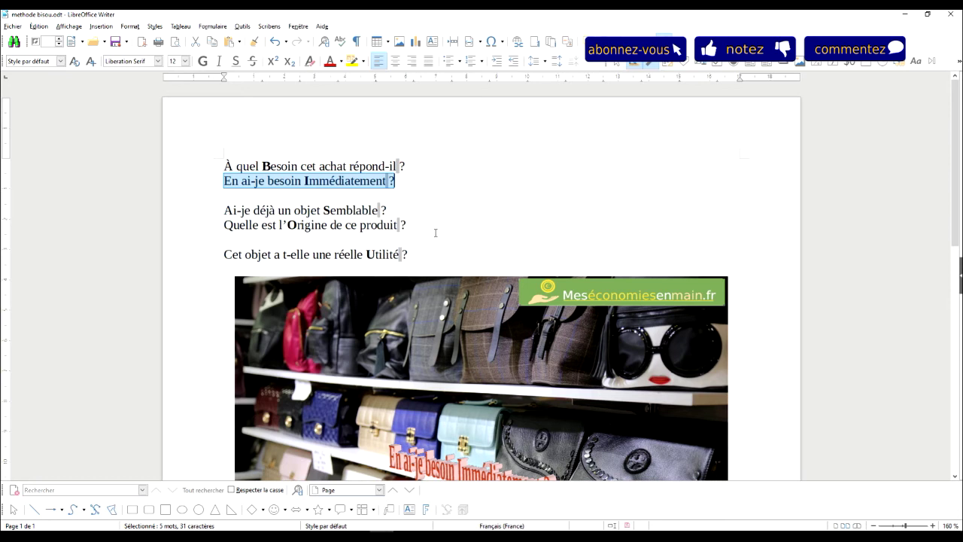
left_click(415, 203)
Copy 'En ai-je besoin Immédiatement ?' from the Writer document and return to GIMP
left_click_drag(389, 180, 224, 180)
key("ctrl+c")
scroll(417, 326, "down", 2)
scroll(417, 327, "down", 2)
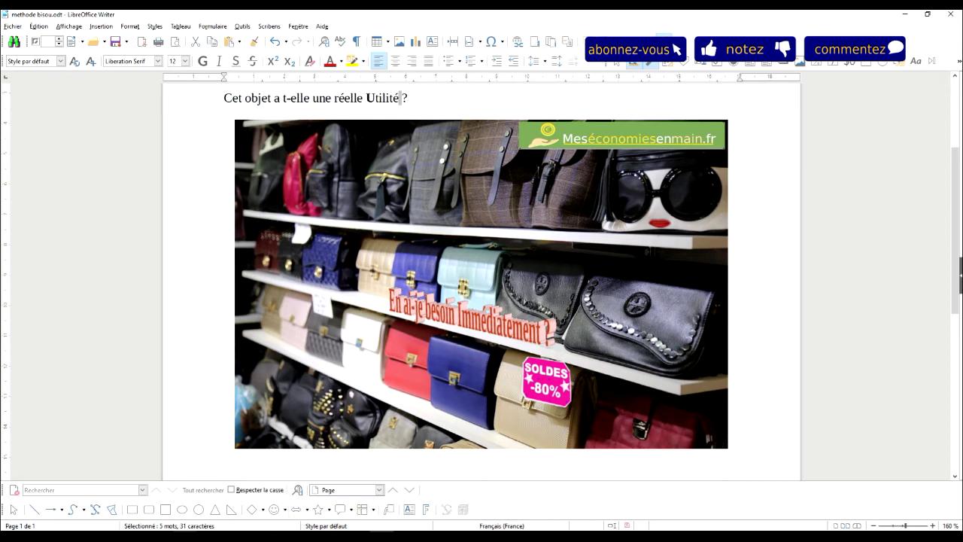
left_click(185, 536)
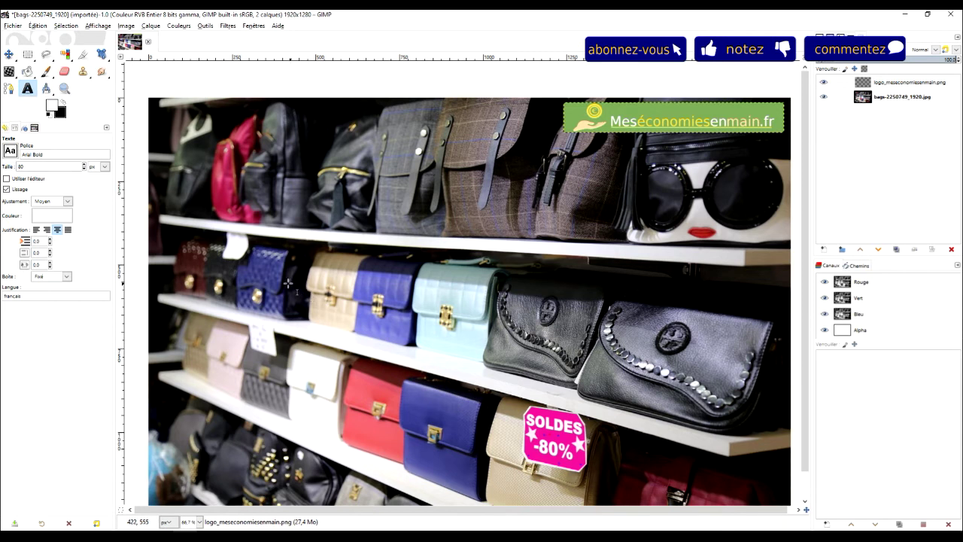
Paste 'En ai-je besoin Immédiatement ?' into a one-line text box across the middle shelf and select it
mouse_move(281, 280)
left_mouse_down()
mouse_move(554, 382)
mouse_move(694, 359)
left_mouse_up()
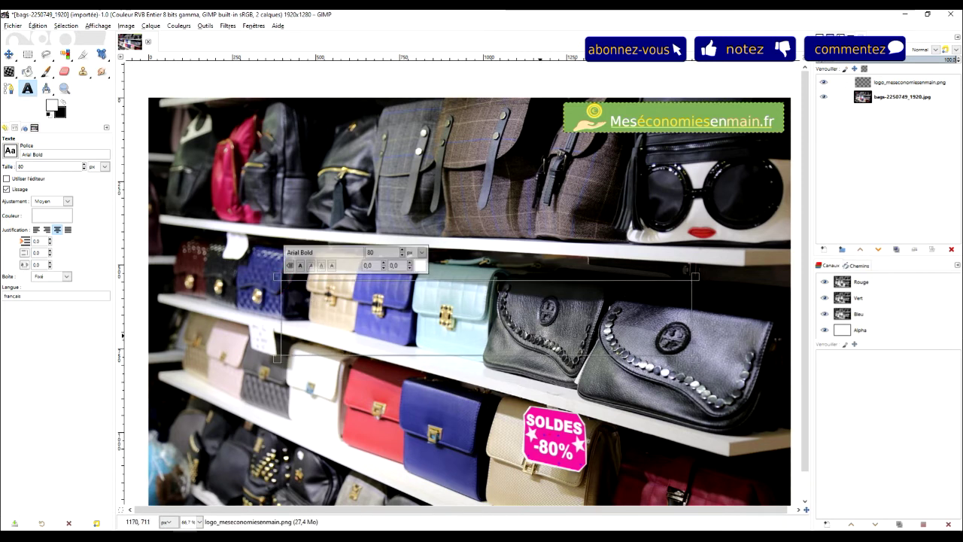
key("ctrl+v")
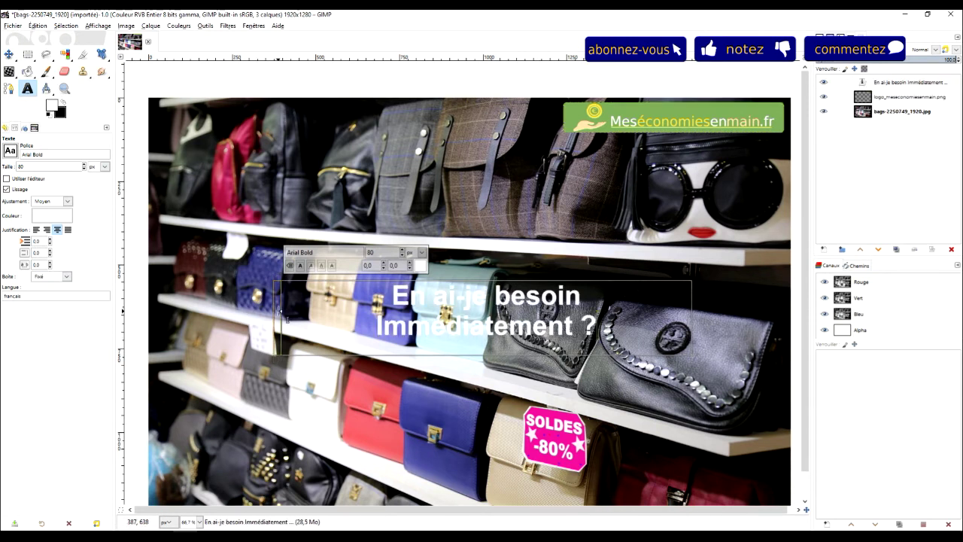
left_click_drag(277, 316, 185, 316)
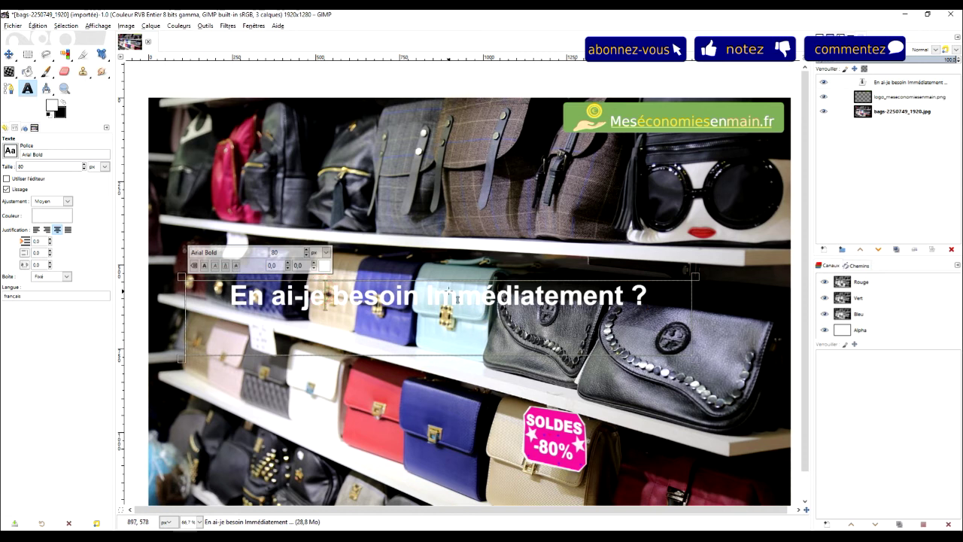
key("ctrl+a")
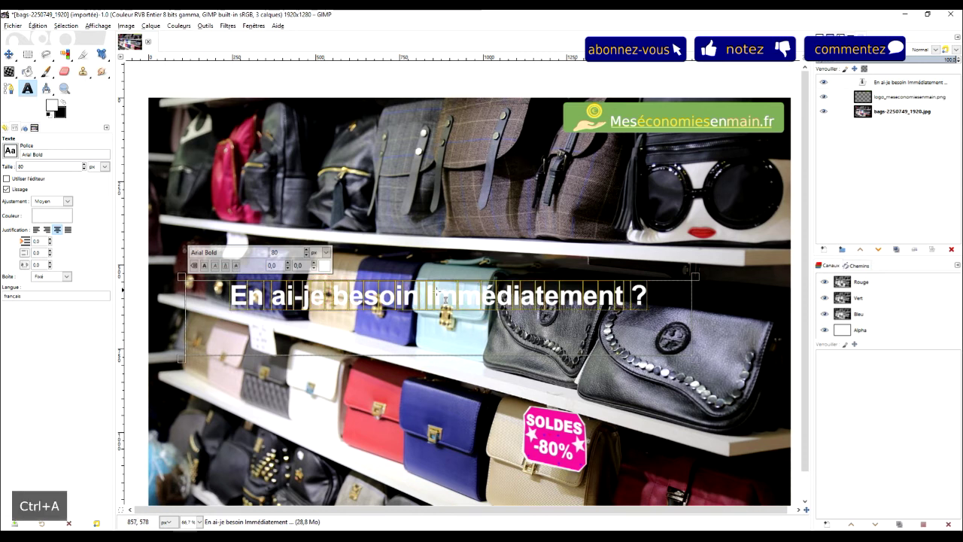
left_click(320, 267)
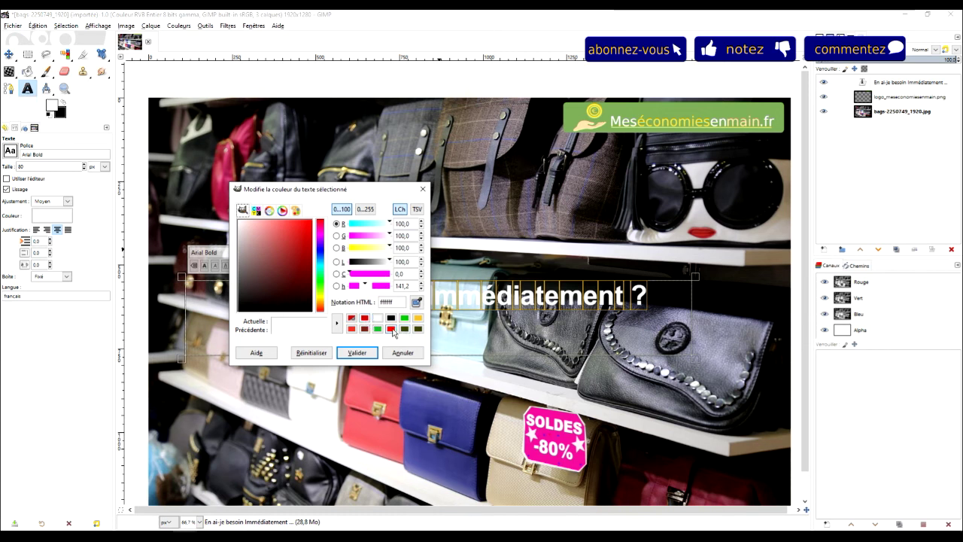
Colour the whole sentence red (ec392c) and place the cursor back at its end
left_click(391, 329)
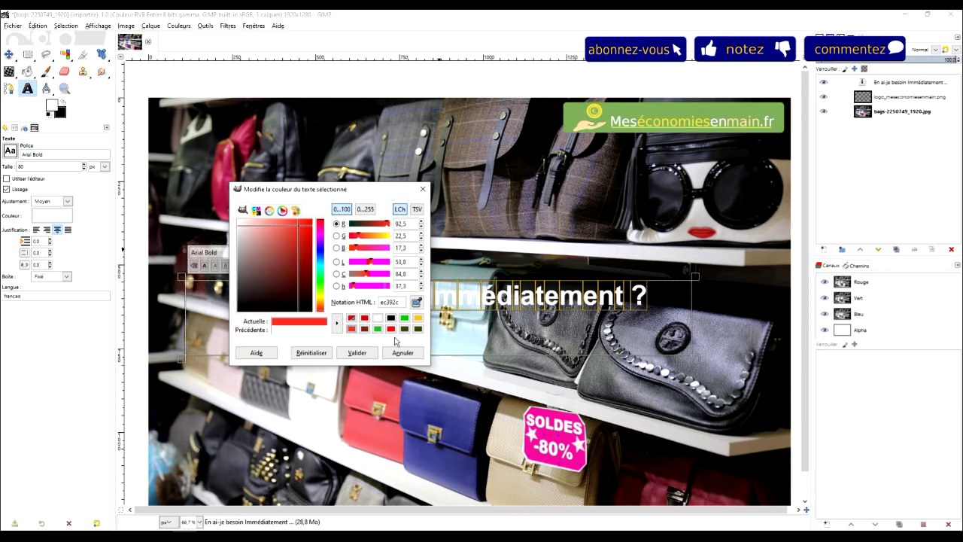
left_click(356, 352)
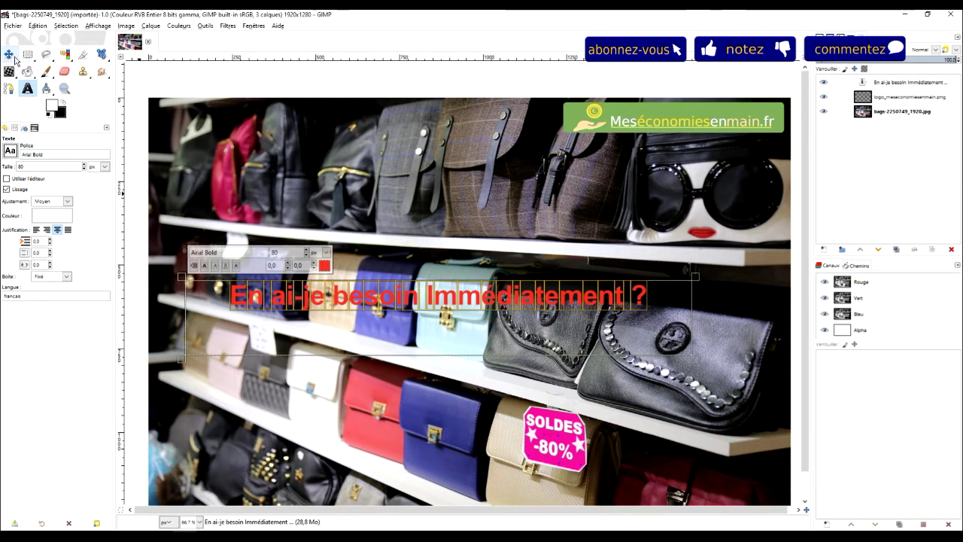
left_click(10, 56)
left_click(27, 88)
left_click(645, 299)
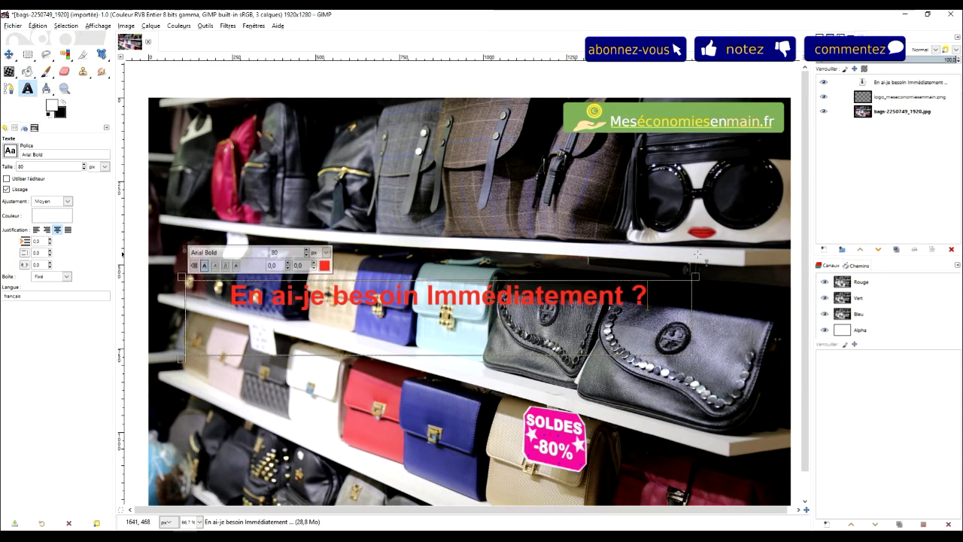
Remove the trailing character and shrink the text box to fit the single line
key("Delete")
left_click_drag(440, 354, 448, 316)
left_click(593, 189)
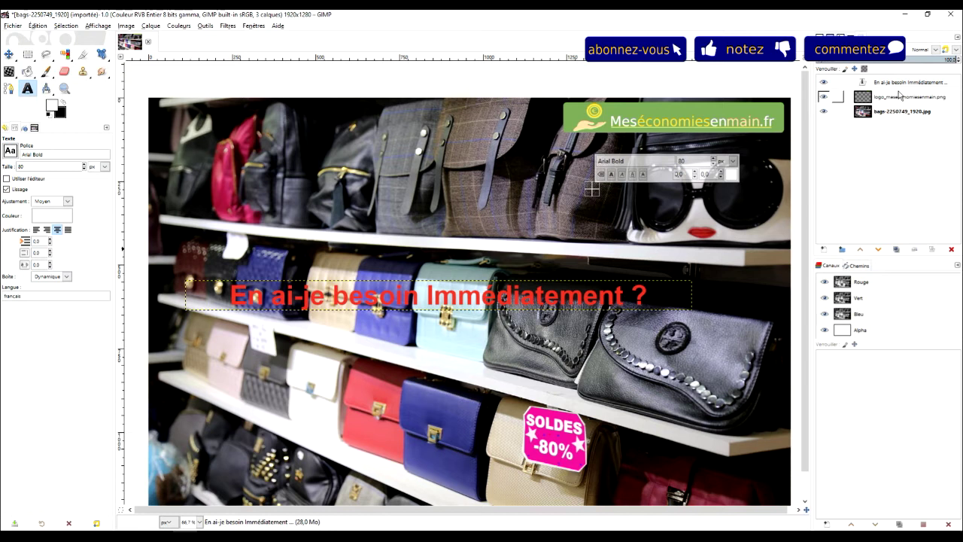
Duplicate the red text layer and move the original to the bottom of the stack
right_click(899, 85)
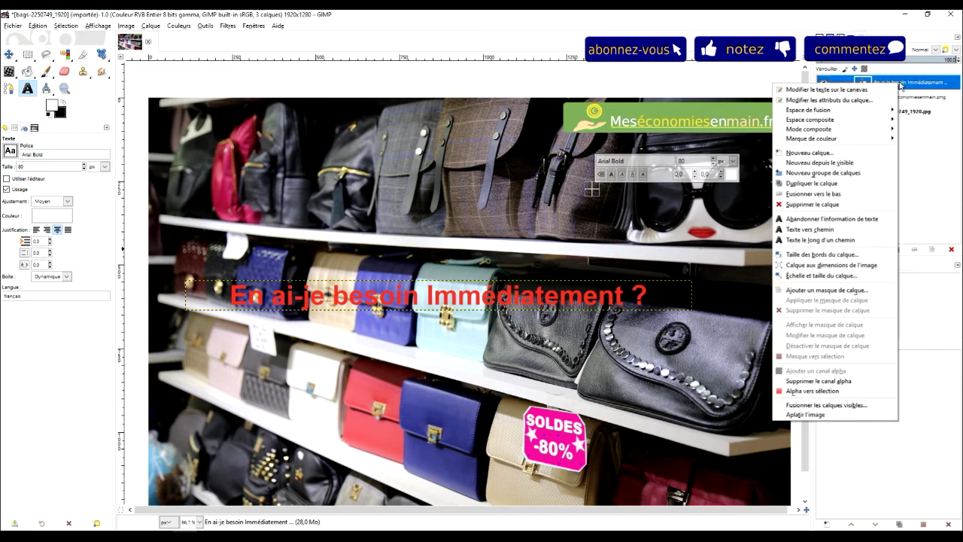
left_click(808, 381)
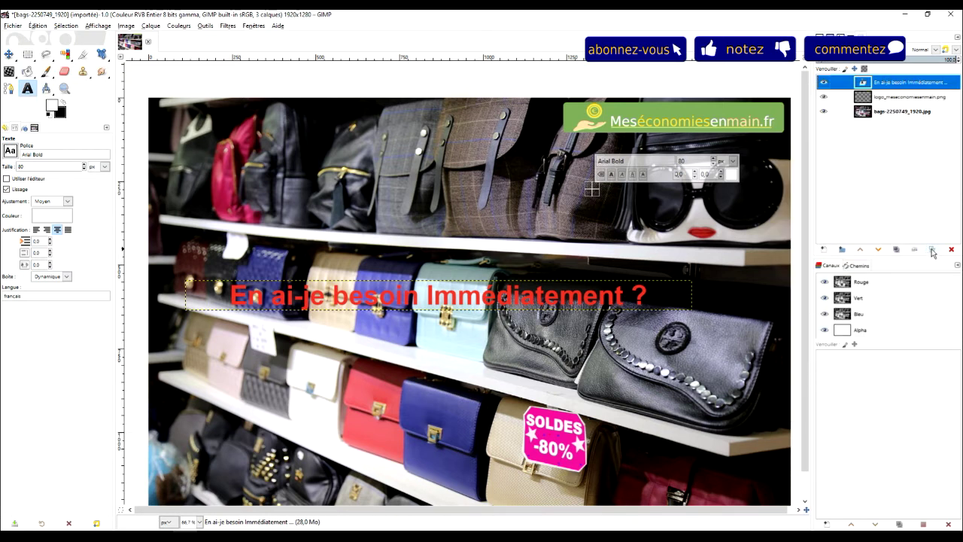
left_click(896, 249)
left_click_drag(907, 97, 897, 169)
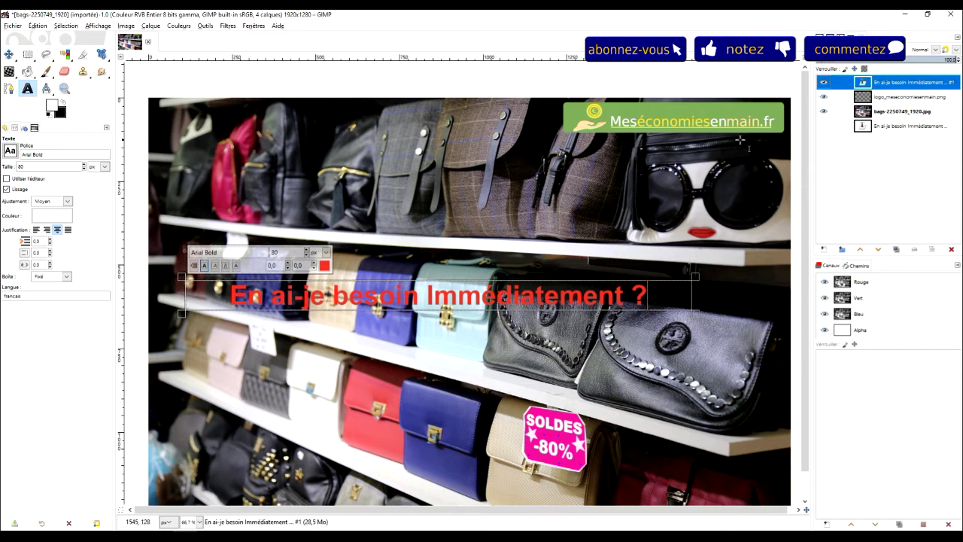
Discard the text information on the copy, turning it into a pixel layer
right_click(891, 86)
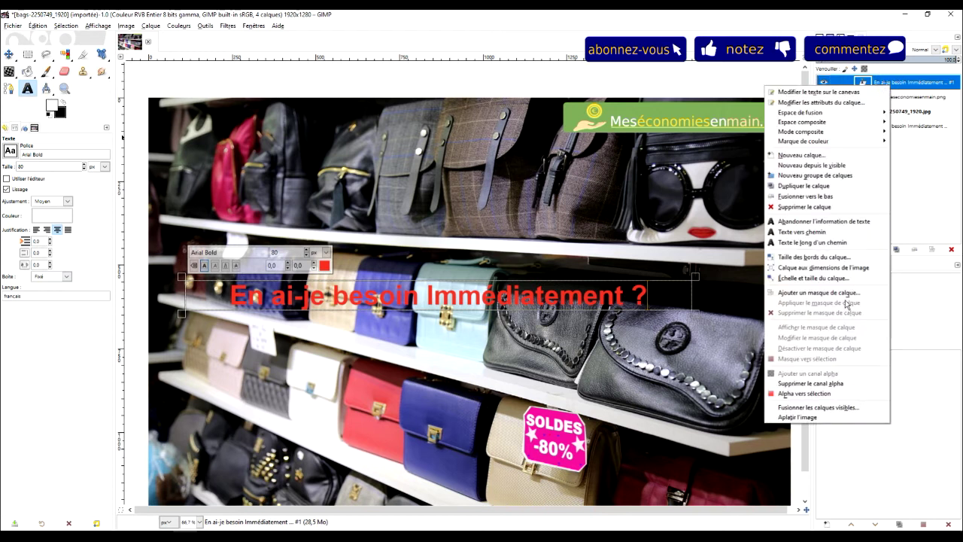
left_click(849, 221)
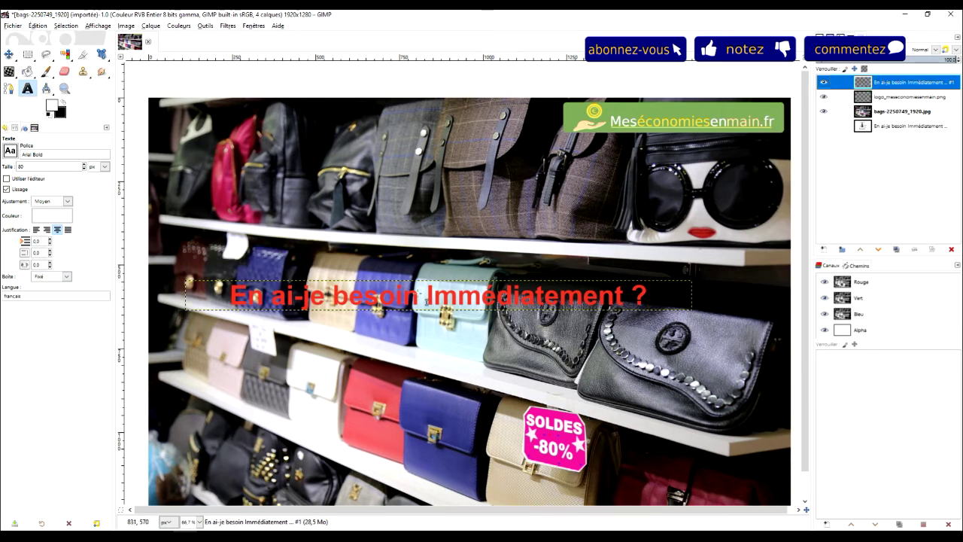
left_click(103, 59)
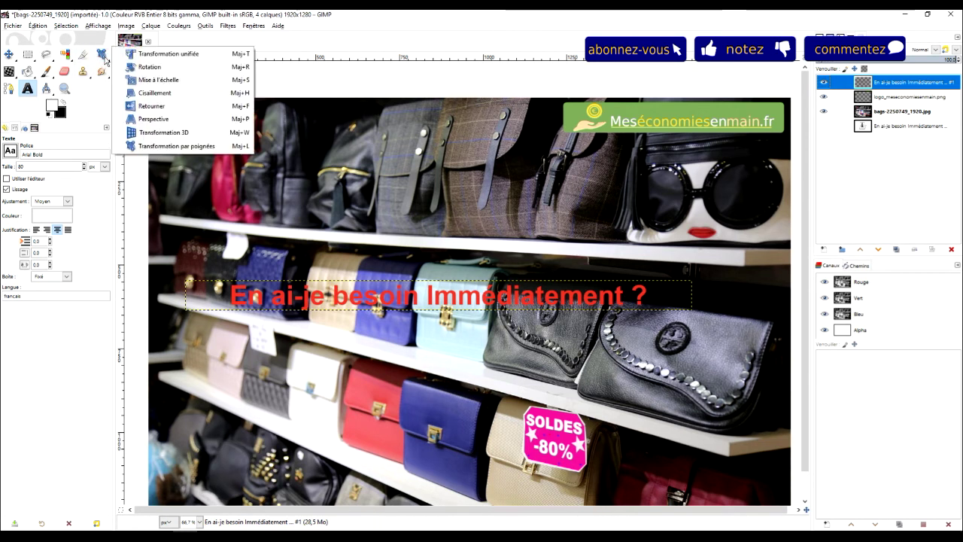
Tilt the red text copy with 3D Transform to angles X -7.20, Y -32.68, Z -5.53
left_click(208, 136)
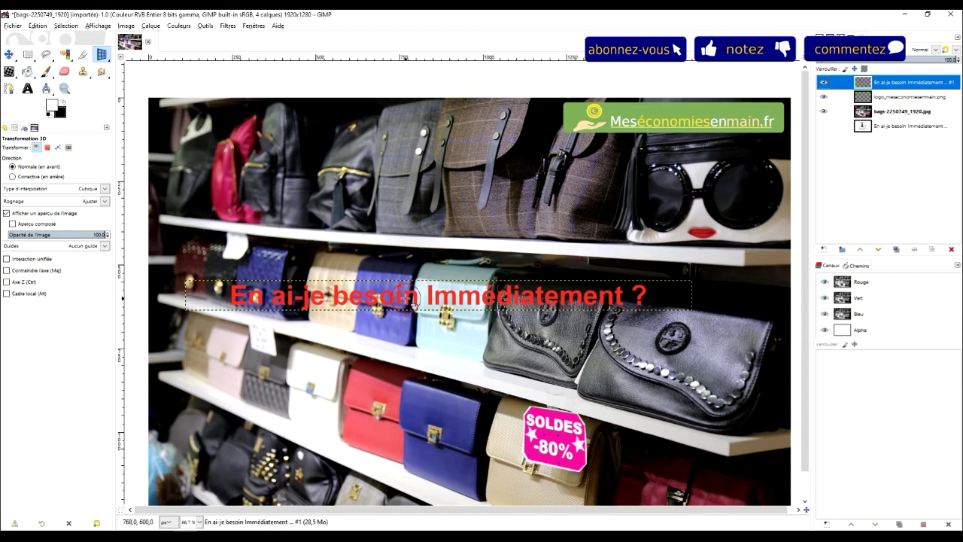
left_click(405, 299)
scroll(493, 316, "down", 1)
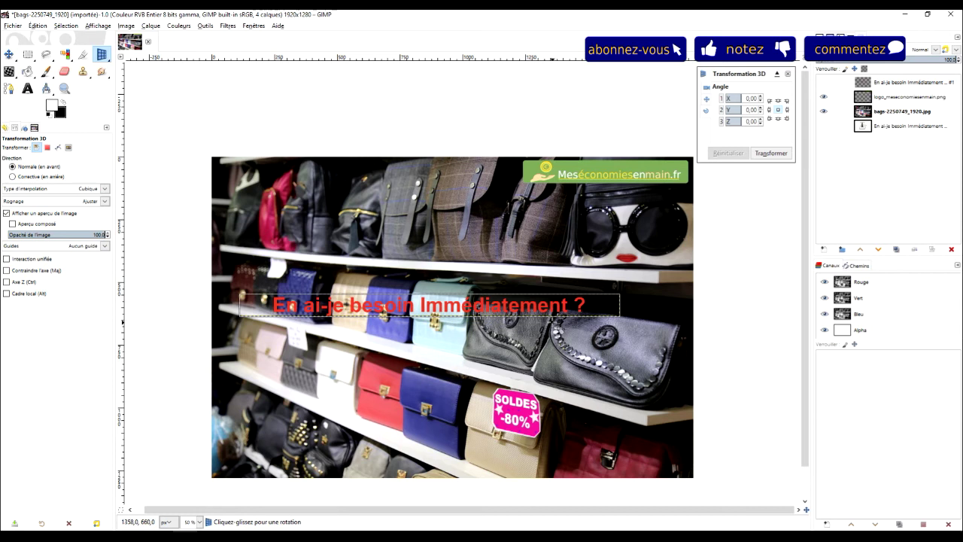
left_click_drag(562, 311, 517, 337)
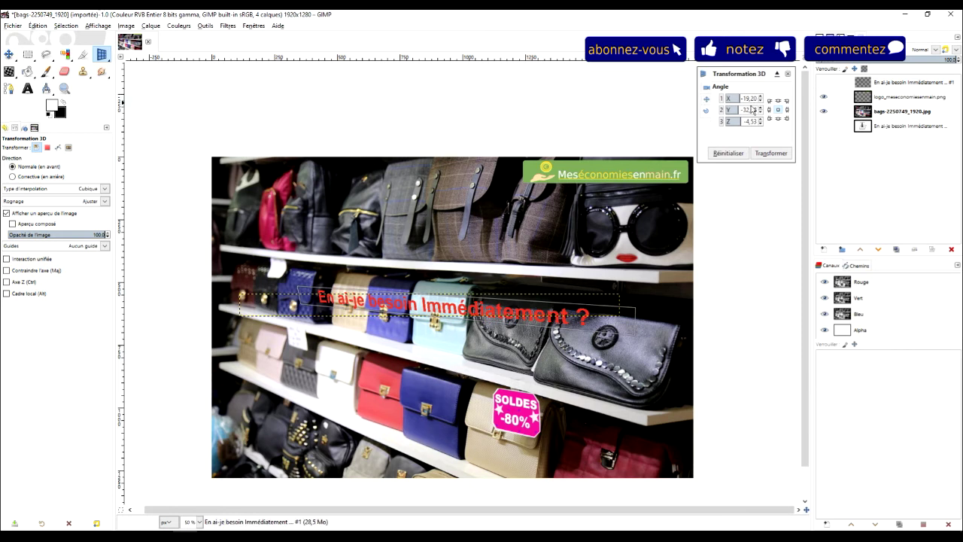
scroll(746, 110, "up", 1)
scroll(745, 110, "up", 1)
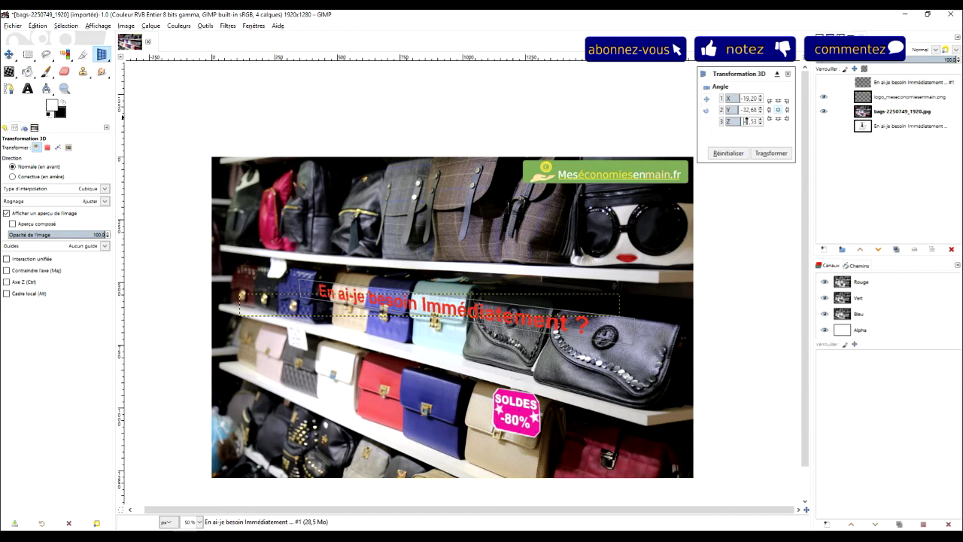
scroll(751, 99, "down", 2)
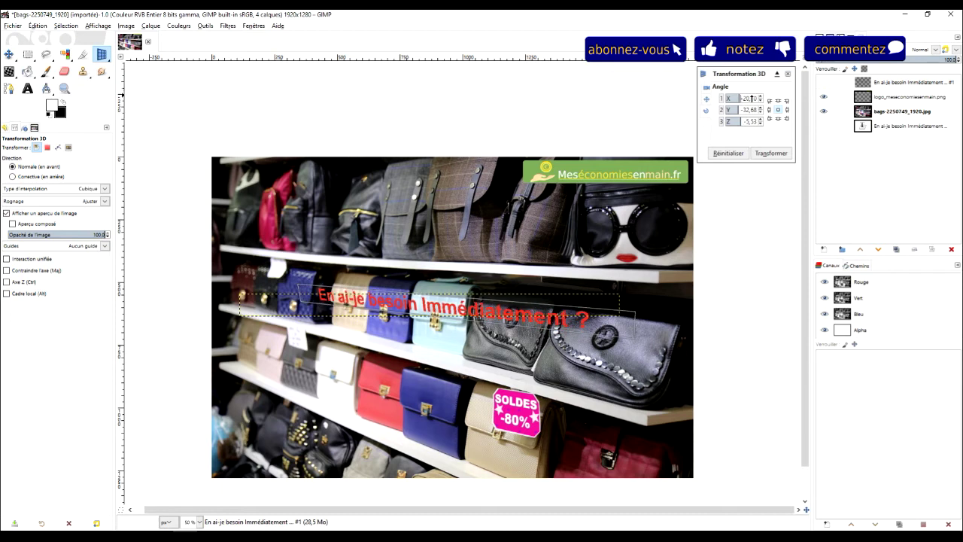
scroll(739, 98, "up", 6)
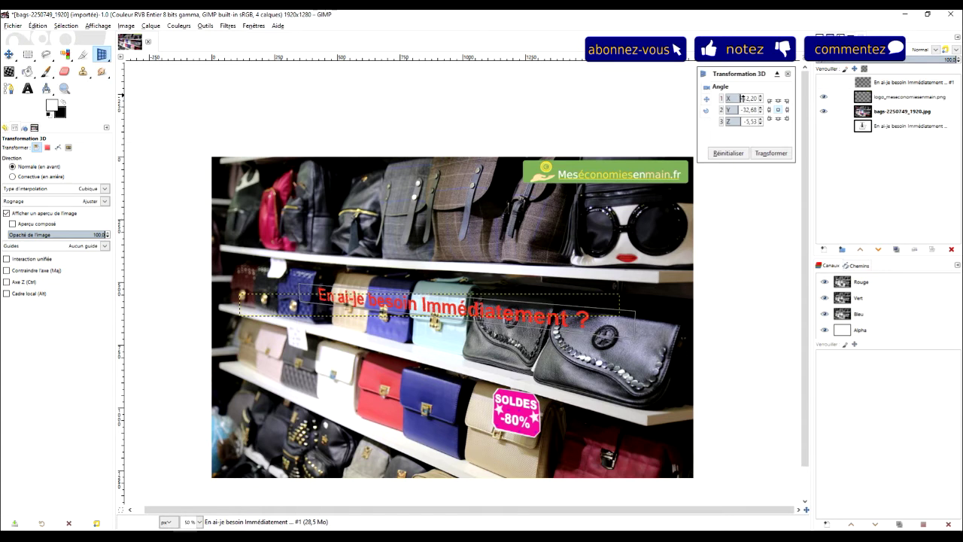
scroll(741, 99, "up", 7)
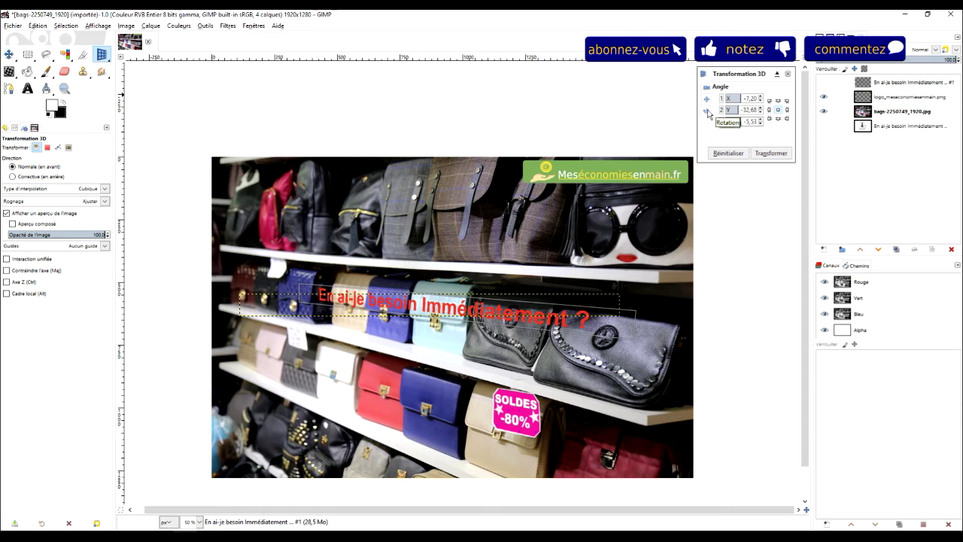
Shift the tilted text down-left onto the shelf and refine its Y and X angles
left_click(707, 99)
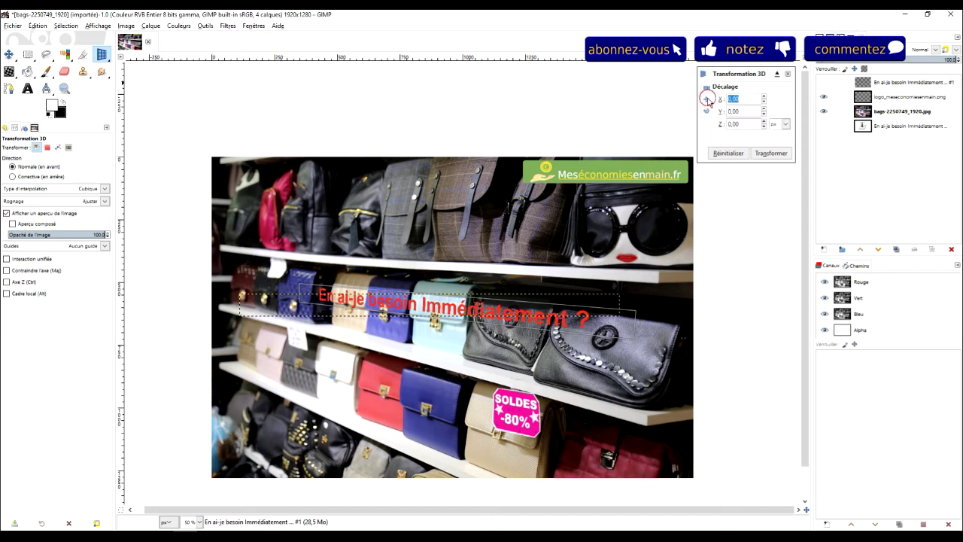
left_click_drag(404, 286, 446, 345)
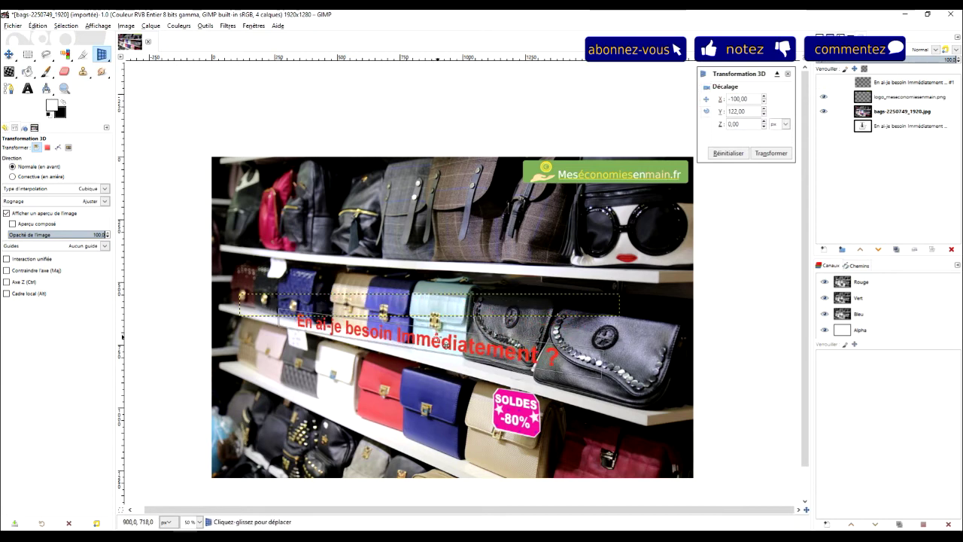
left_click(706, 112)
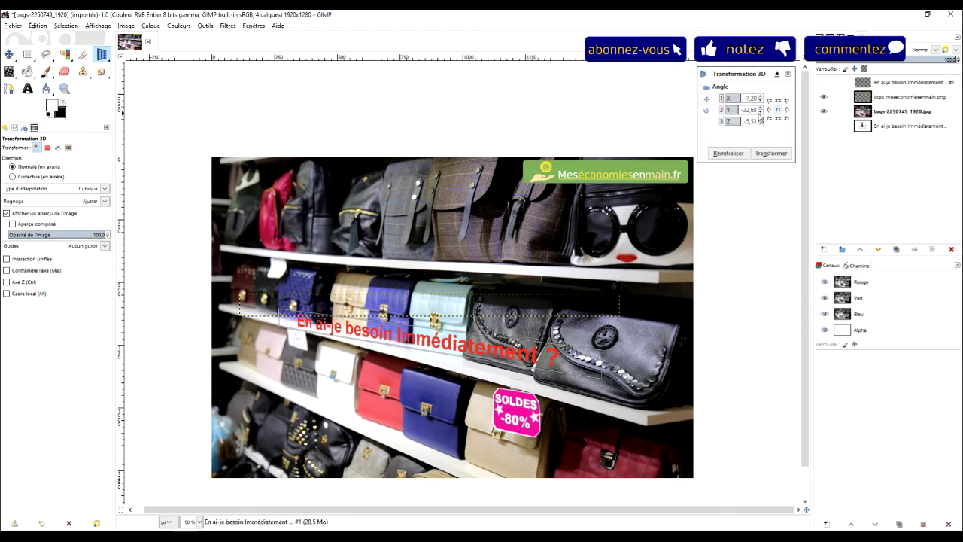
left_click_drag(759, 110, 750, 113)
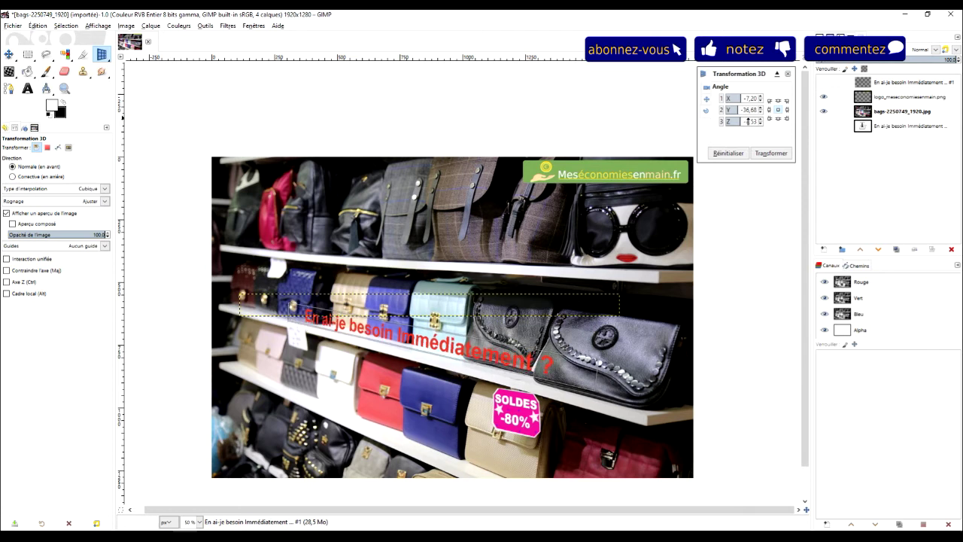
left_click_drag(752, 99, 752, 97)
Nudge the text further and apply the 3D transform at X -12.20, Y -38.68, Z -8.53
left_click(706, 98)
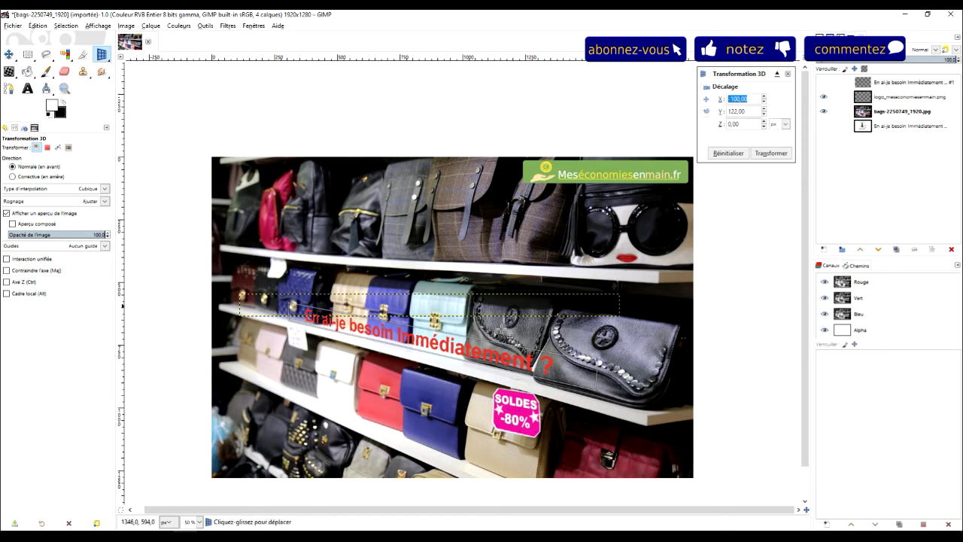
left_click_drag(448, 356, 447, 361)
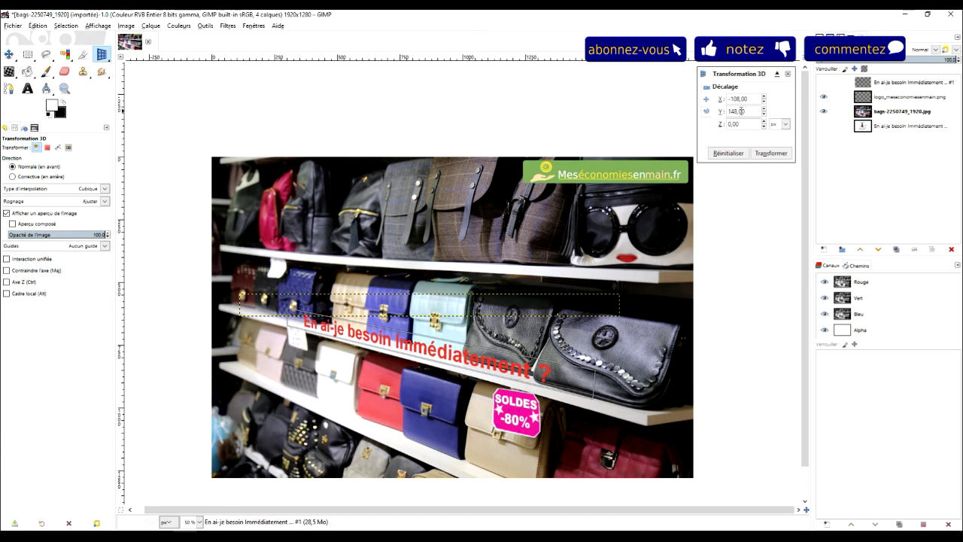
left_click(706, 111)
left_click_drag(745, 114, 749, 110)
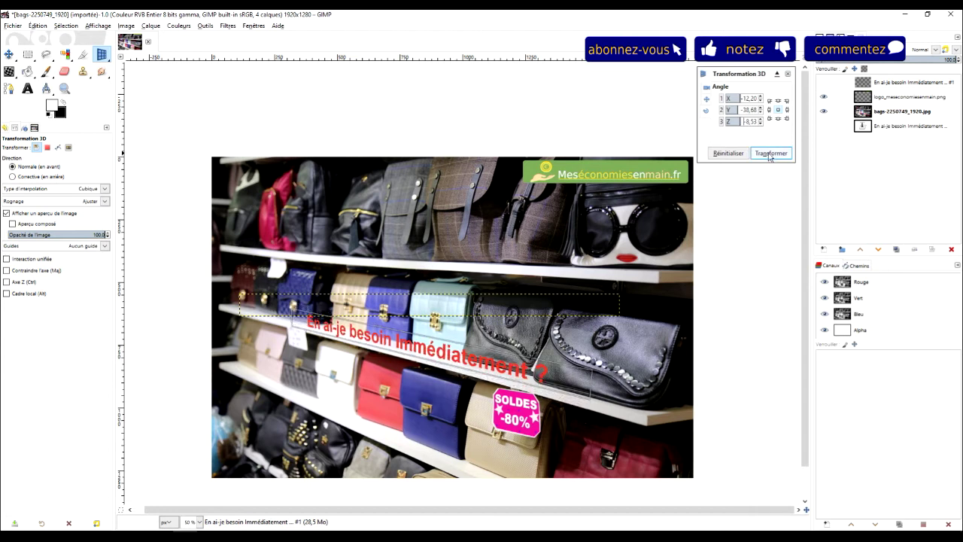
left_click(769, 155)
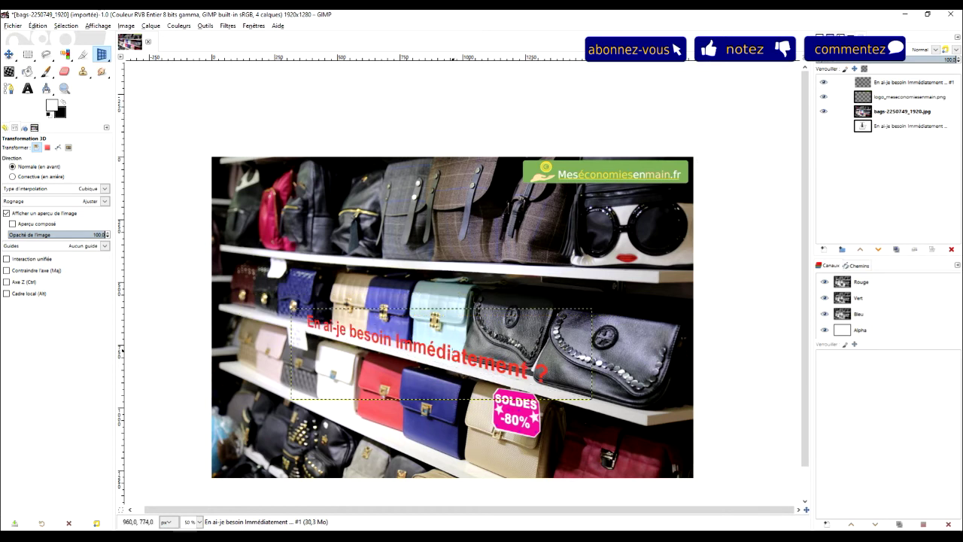
Enlarge the red perspective text layer to the full image size with Calque aux dimensions de l'image
scroll(453, 379, "down", 2)
scroll(454, 378, "up", 2)
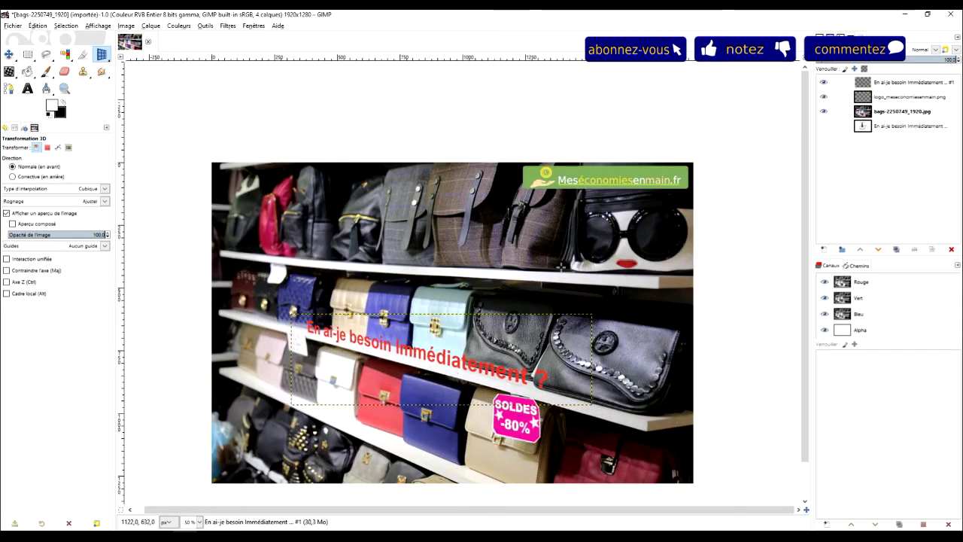
right_click(903, 85)
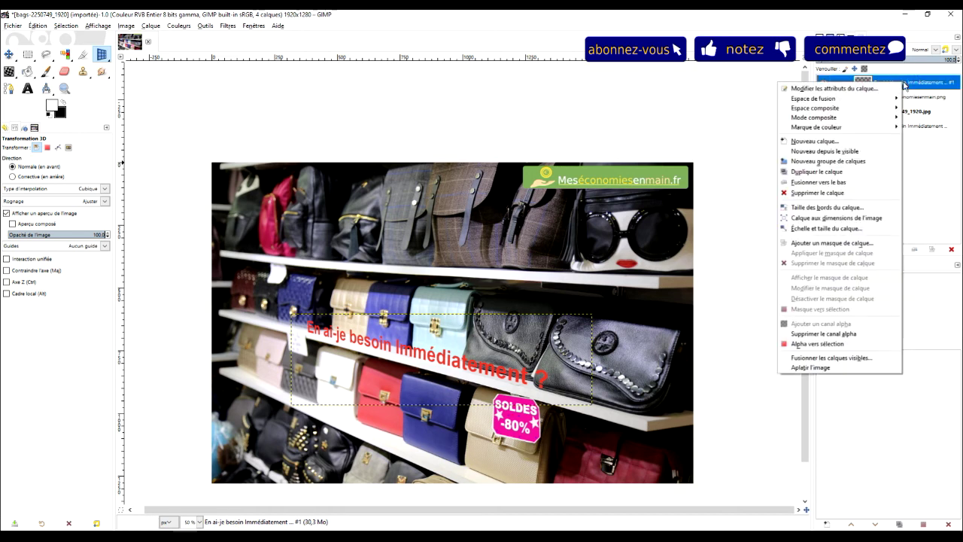
left_click(837, 219)
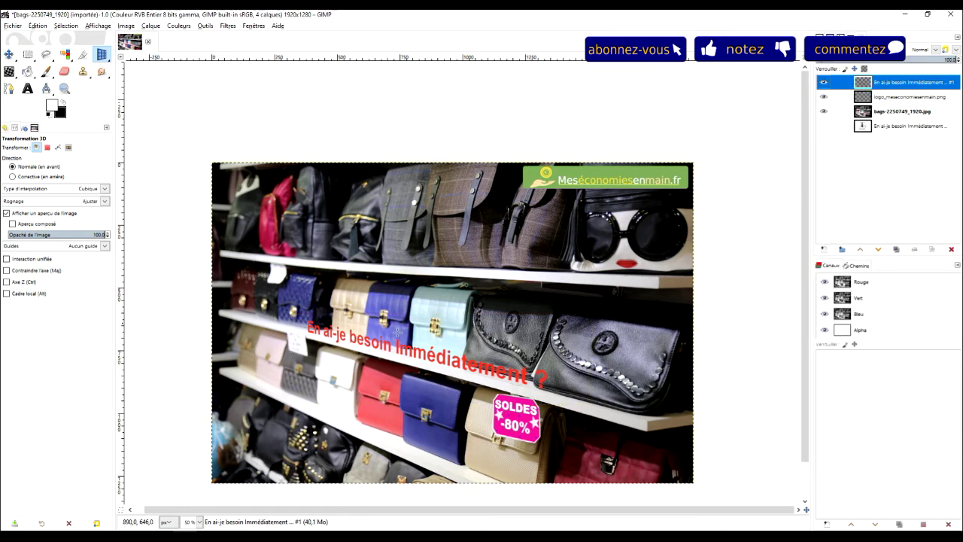
scroll(527, 376, "up", 2)
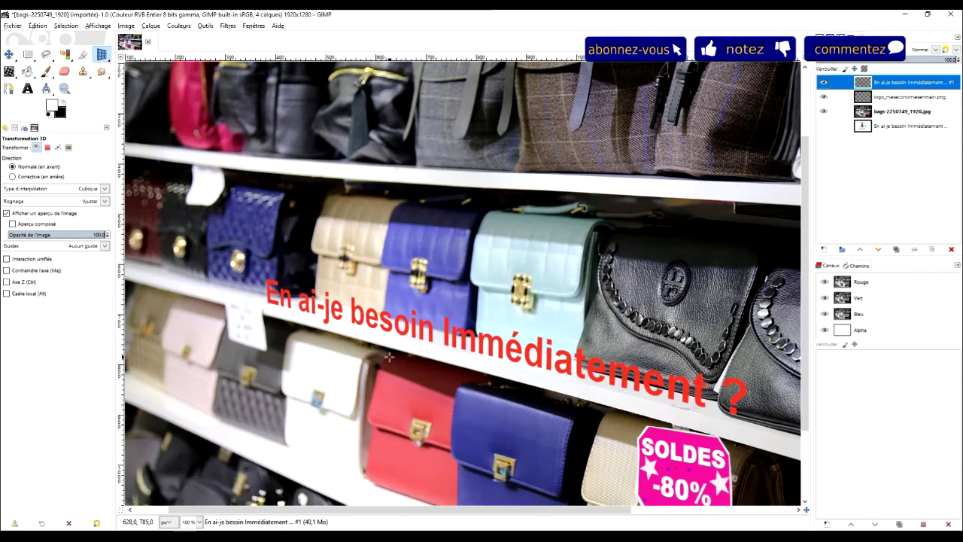
scroll(519, 316, "up", 1)
scroll(515, 301, "down", 1)
scroll(511, 288, "down", 1)
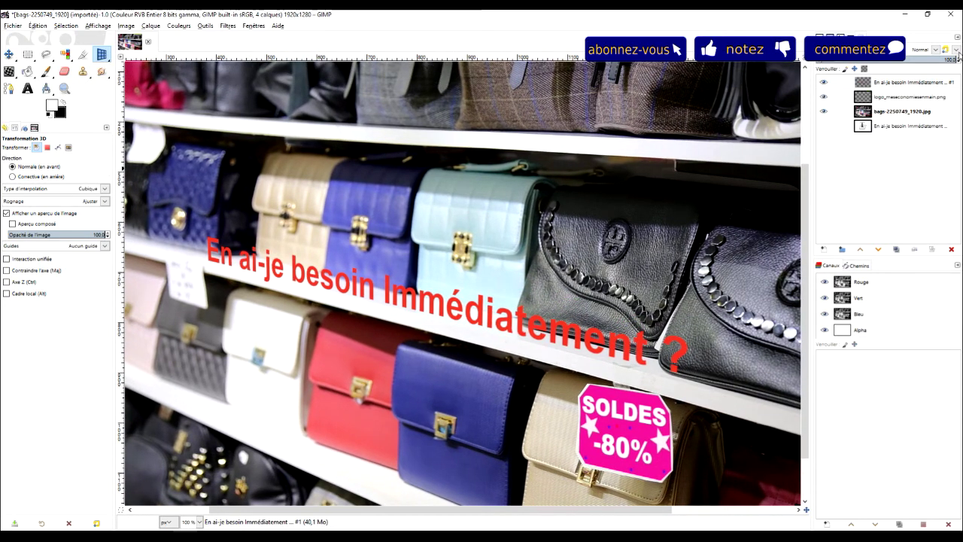
left_click(903, 82)
left_click(226, 26)
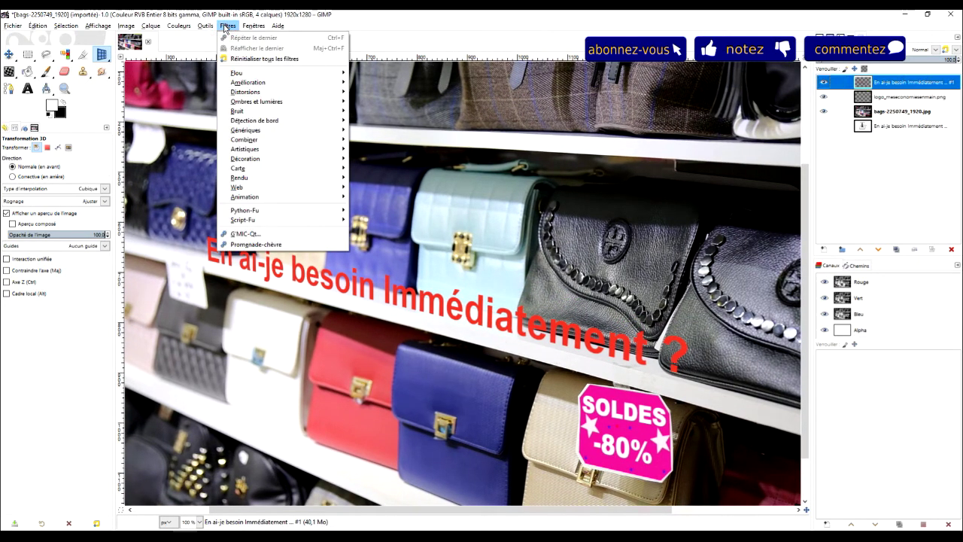
mouse_move(256, 101)
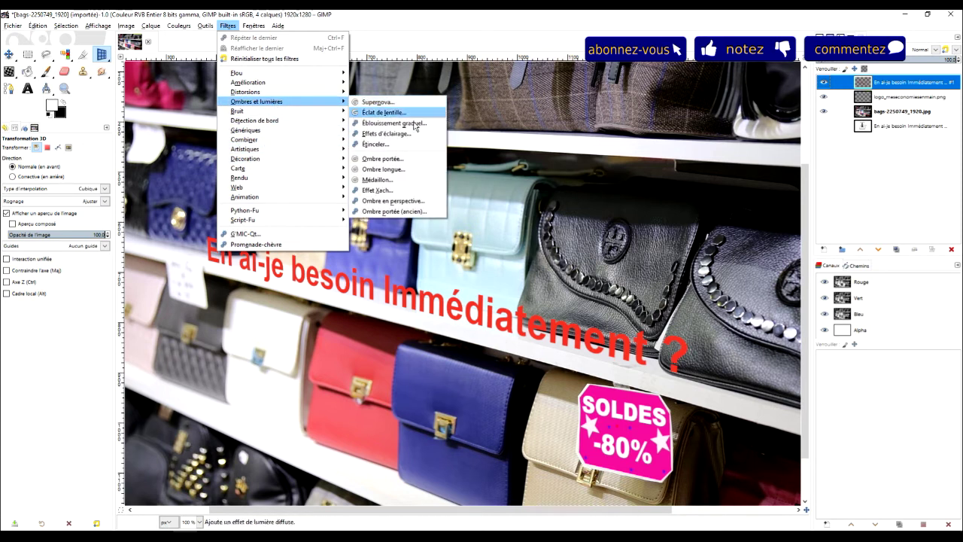
Apply Ombre longue to the text with angle about -26.71 and length about 17
left_click(391, 170)
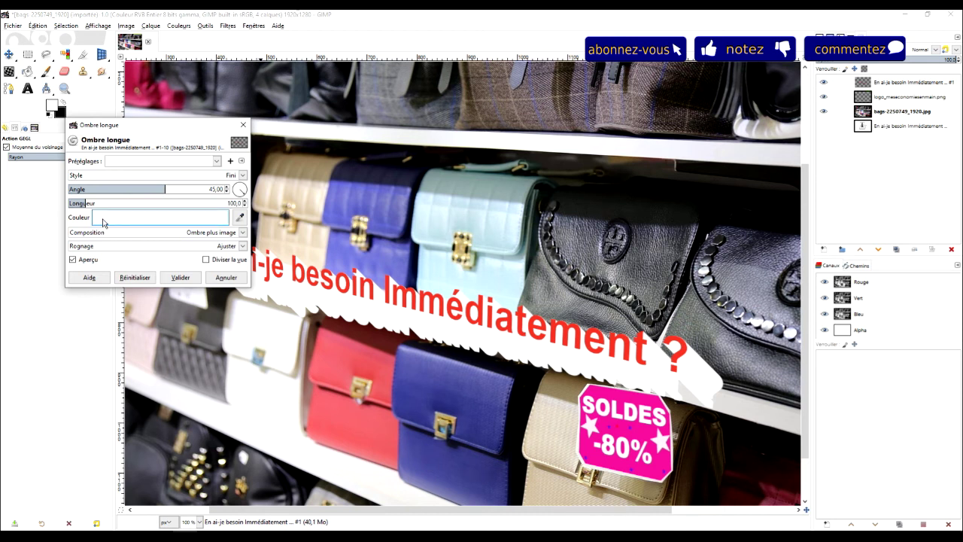
left_click_drag(76, 204, 73, 203)
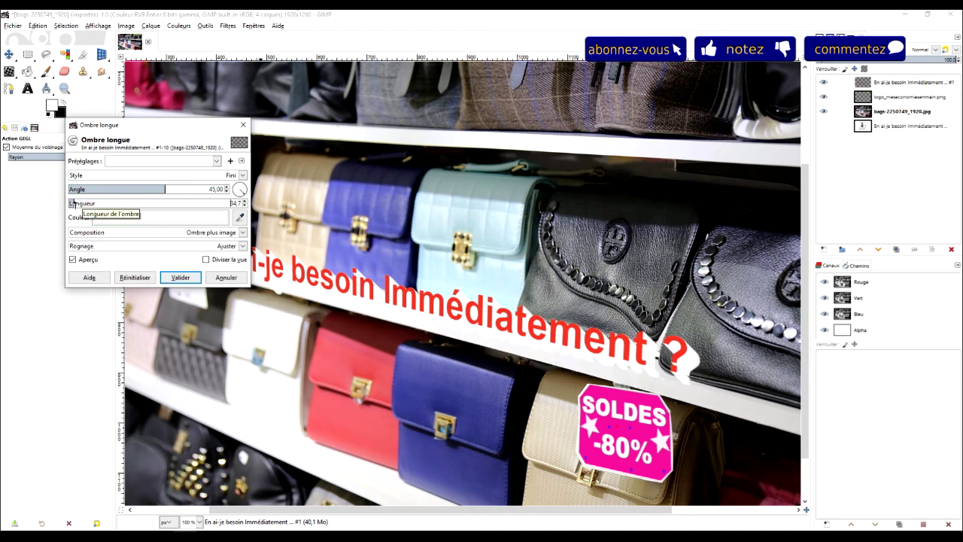
left_click(129, 188)
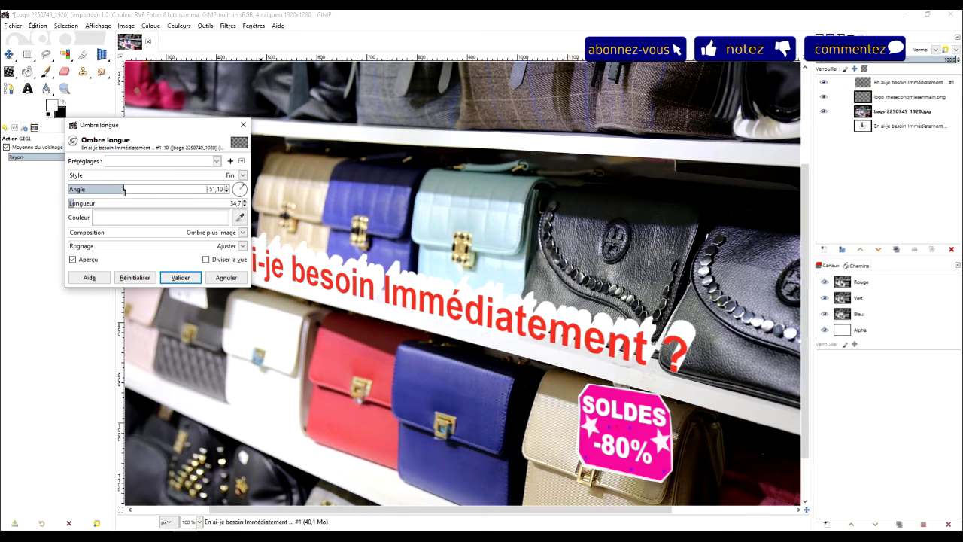
left_click_drag(128, 189, 133, 190)
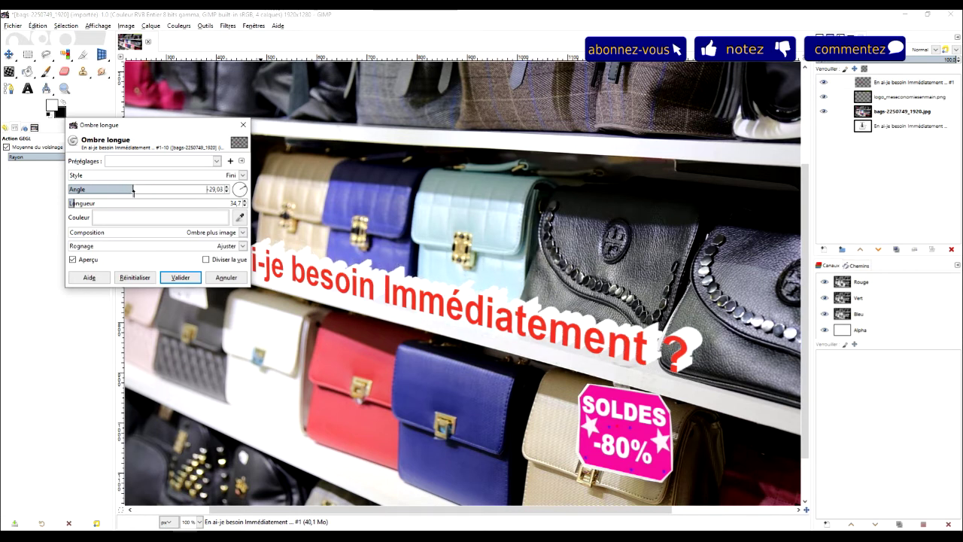
left_click_drag(133, 189, 134, 189)
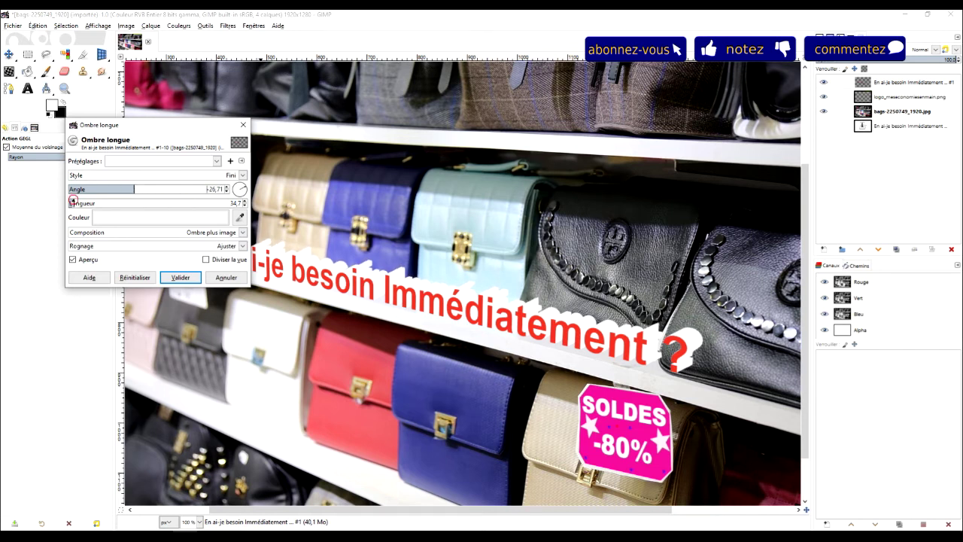
left_click_drag(72, 200, 71, 201)
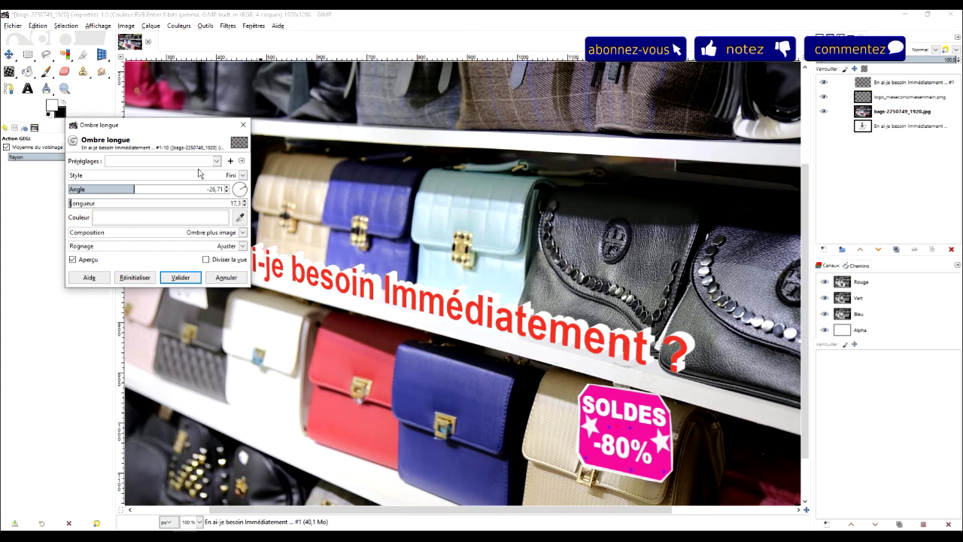
Set the long shadow colour to dark red ae1212 and reduce its length to about 15
left_click(181, 217)
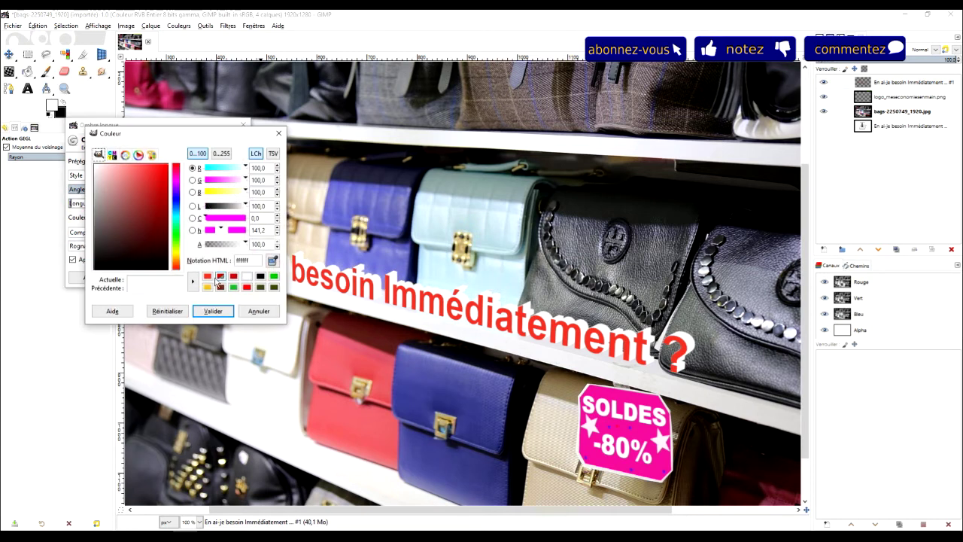
left_click(233, 277)
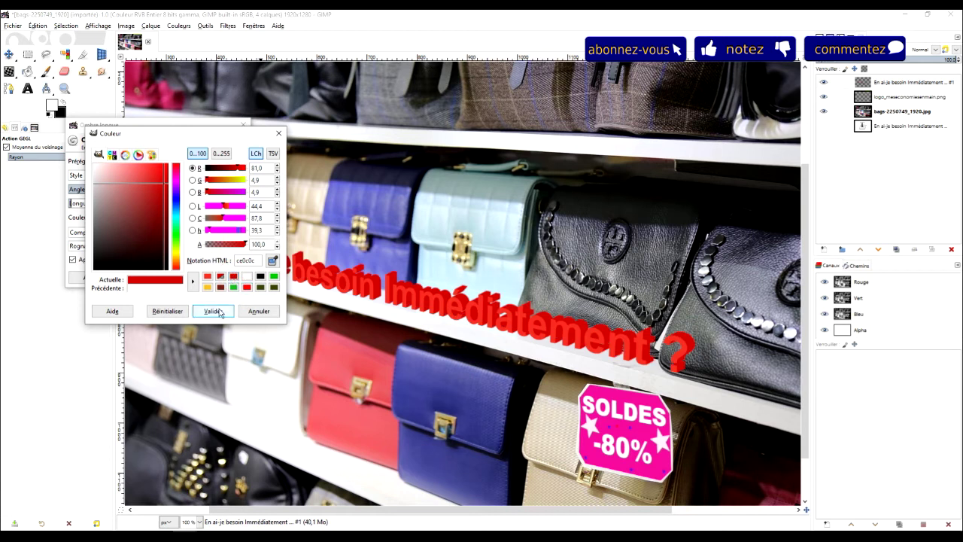
left_click(148, 184)
mouse_move(148, 183)
left_mouse_down()
mouse_move(170, 182)
mouse_move(161, 201)
left_mouse_up()
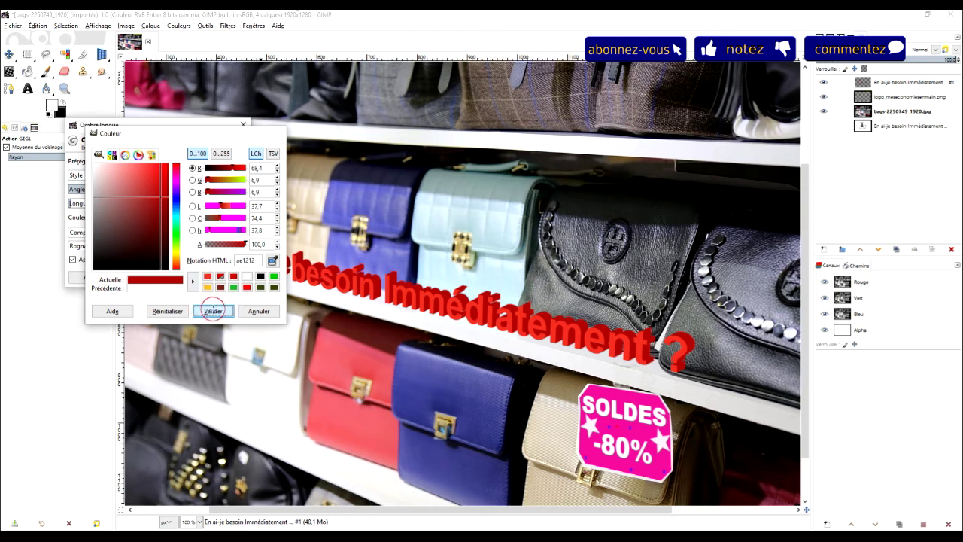
left_click(211, 311)
scroll(70, 202, "down", 2)
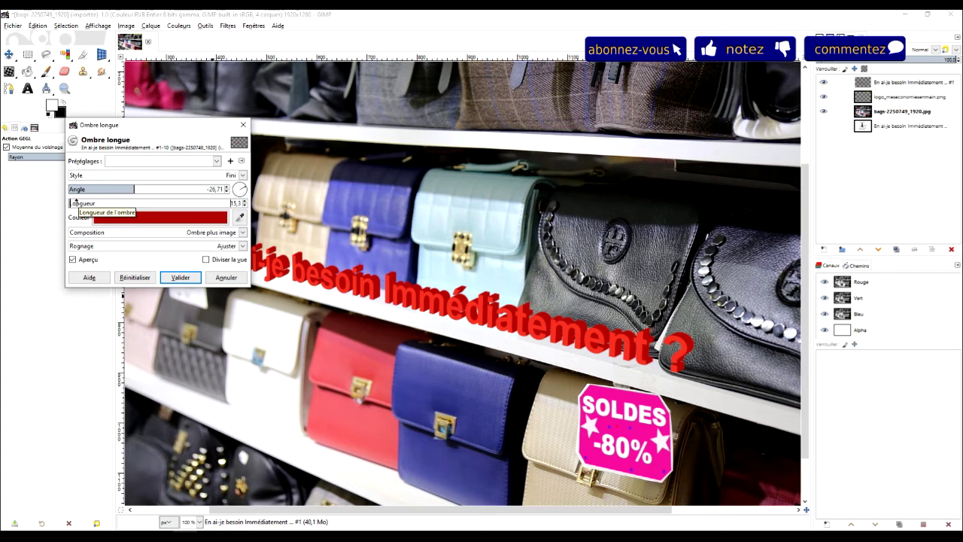
Change the Long Shadow colour from red to dark brownish red 5a3838
scroll(70, 203, "down", 2)
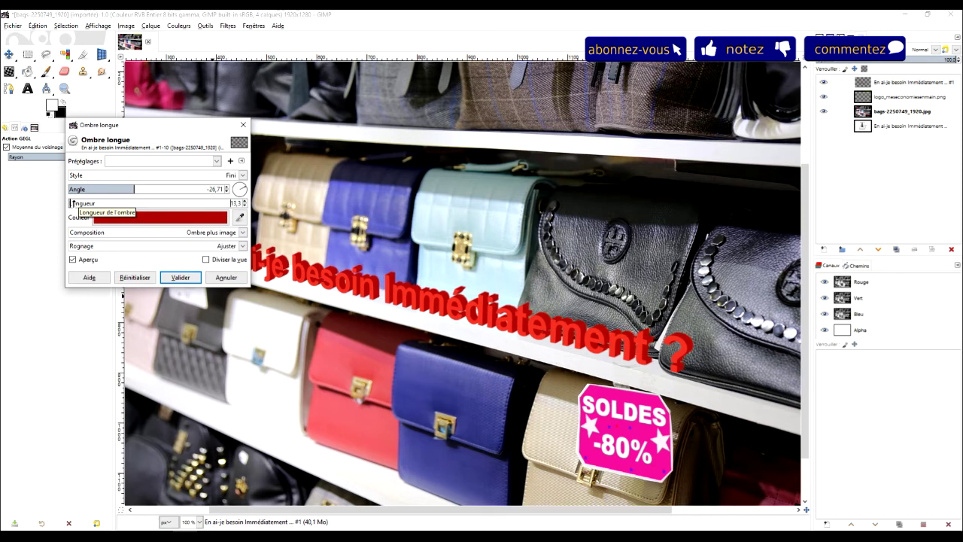
left_click(124, 218)
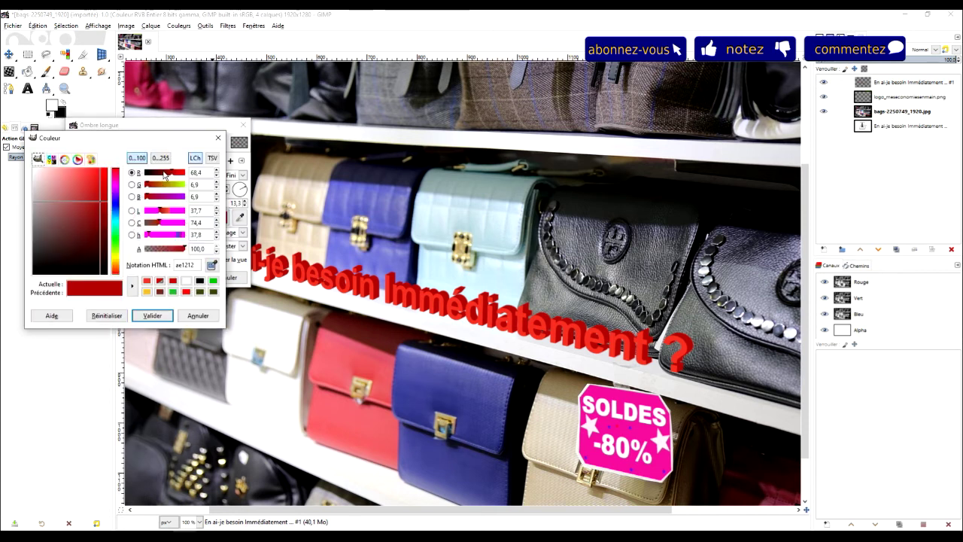
left_click(200, 282)
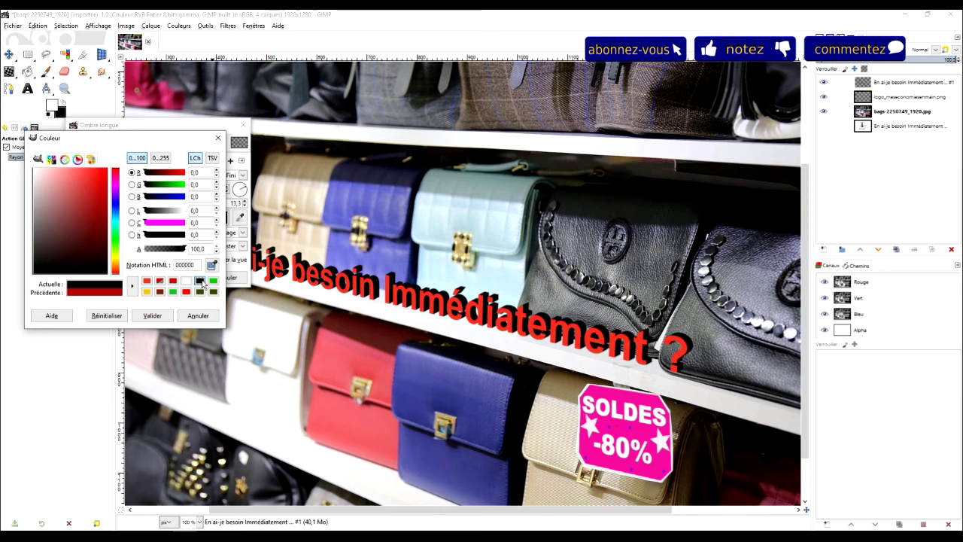
left_click(58, 201)
mouse_move(59, 207)
left_mouse_down()
mouse_move(71, 242)
mouse_move(61, 258)
mouse_move(62, 239)
left_mouse_up()
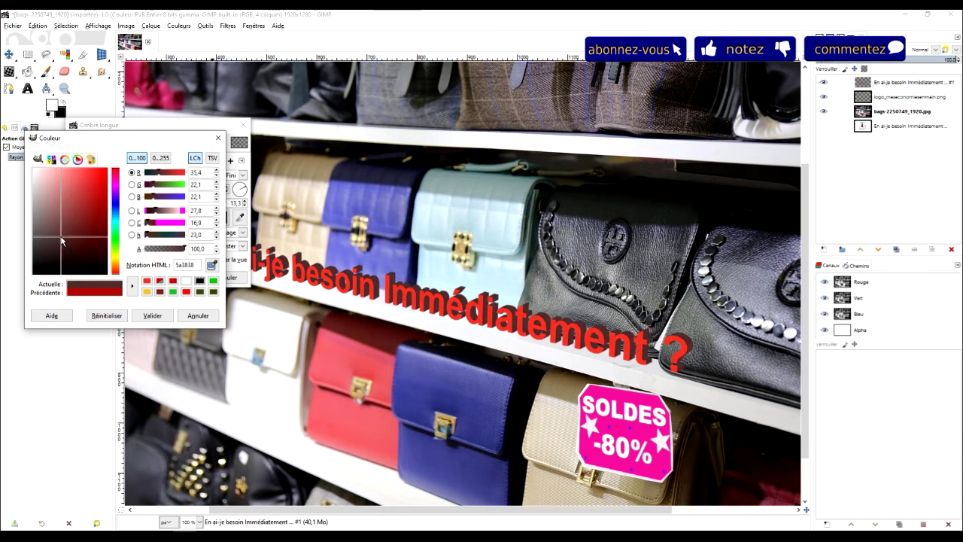
left_click(152, 316)
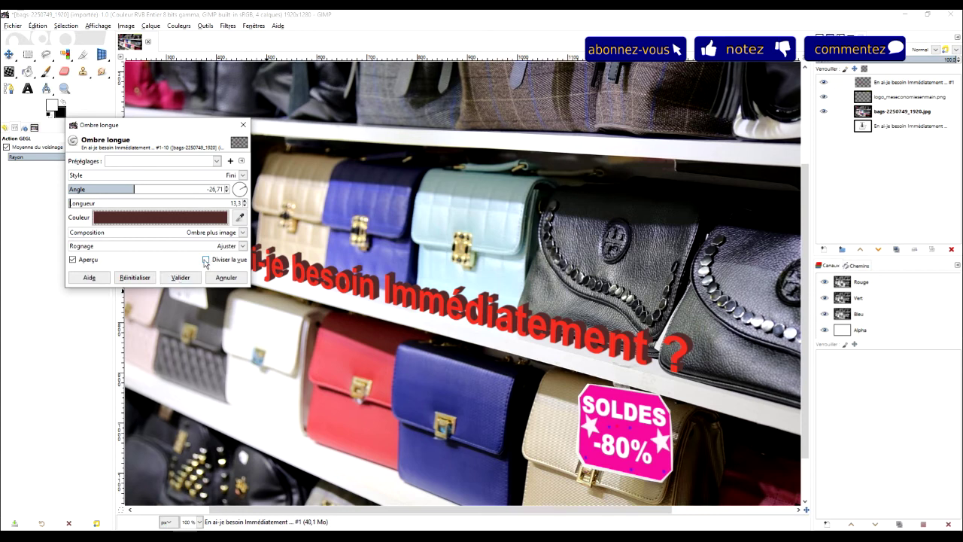
Apply the brownish-red long shadow to the red text and fit the view to the image width
left_click(181, 277)
scroll(644, 307, "down", 2)
scroll(648, 305, "up", 2)
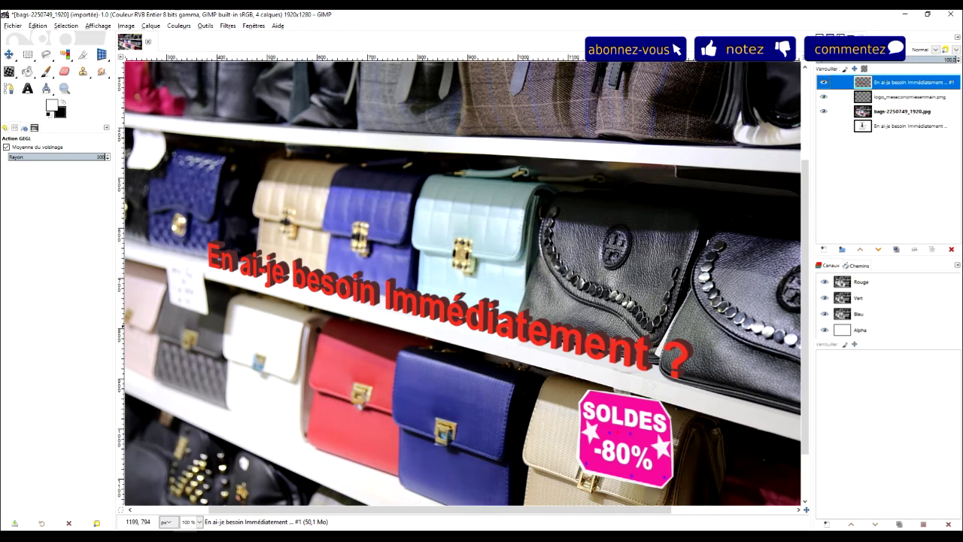
scroll(625, 308, "down", 1)
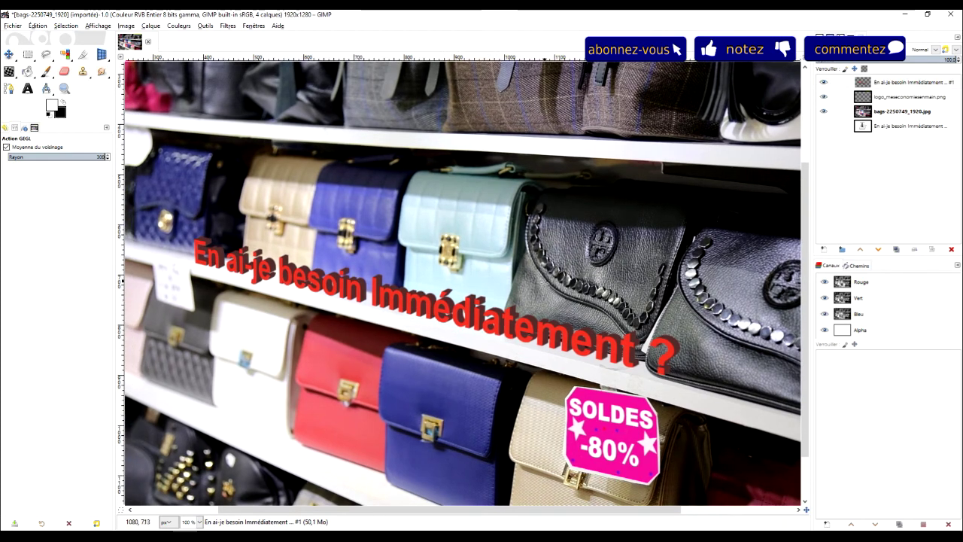
key("shift+2")
key("plus")
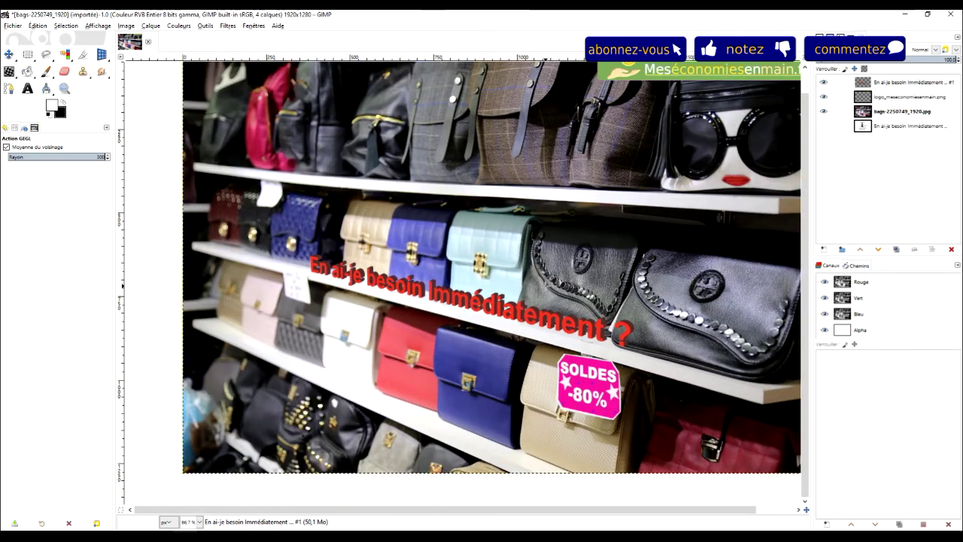
key("plus")
key("minus")
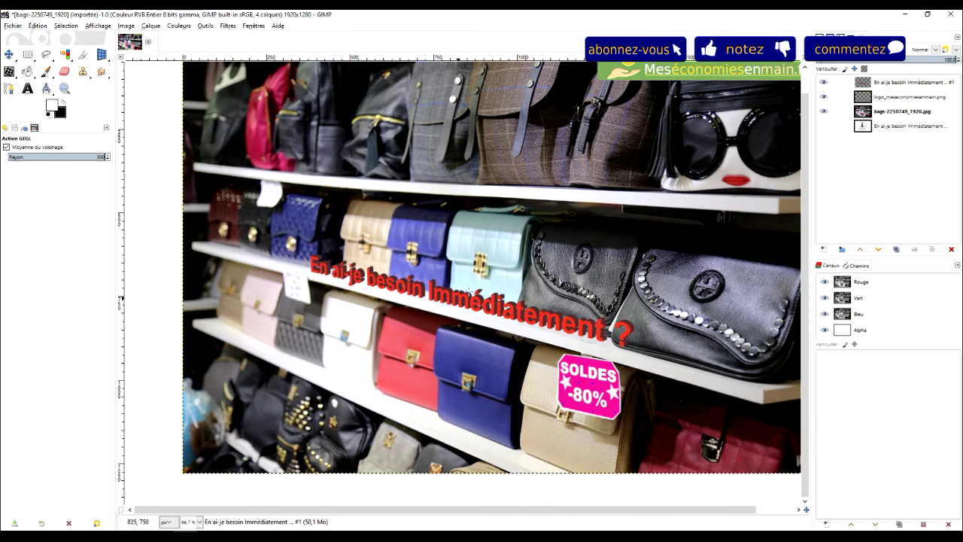
Tilt the shadowed text in 3D (Angle Z -1) and offset it by X 52.50, Y 21.00
left_click(101, 54)
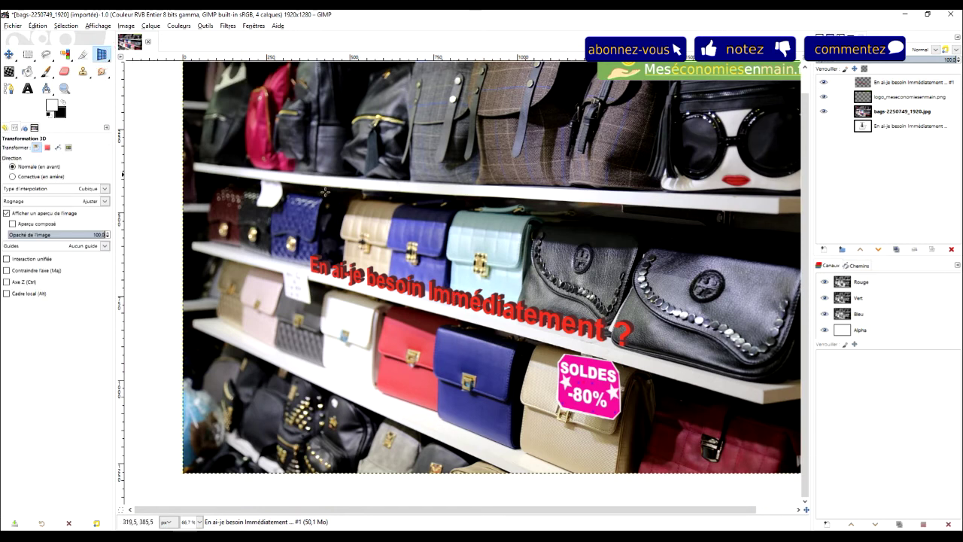
left_click(455, 300)
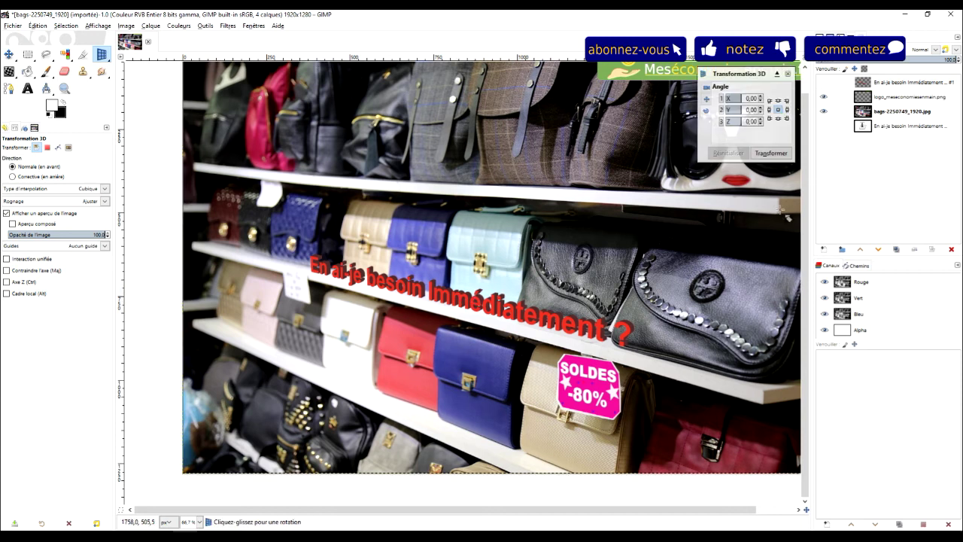
scroll(736, 121, "down", 2)
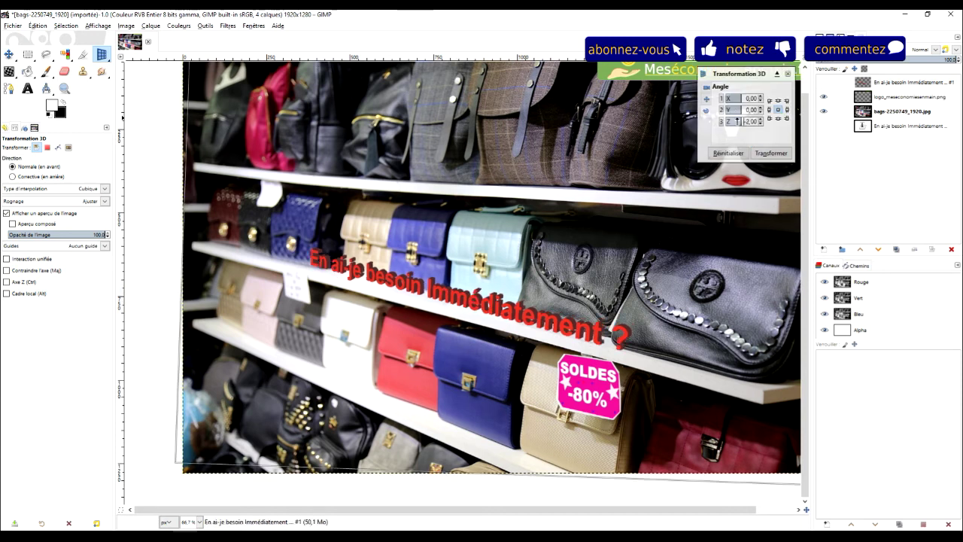
scroll(737, 122, "up", 1)
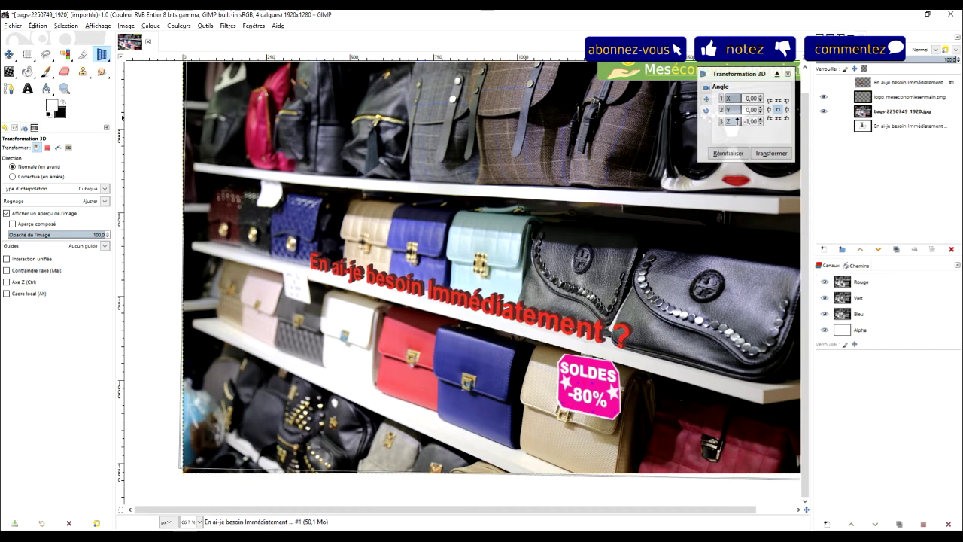
left_click(706, 100)
left_click_drag(479, 300, 526, 324)
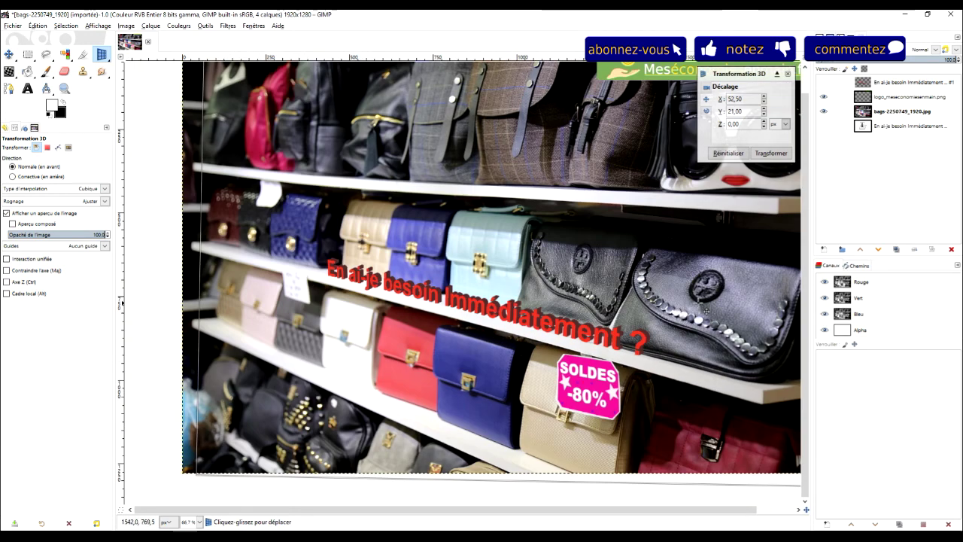
scroll(706, 308, "right", 3)
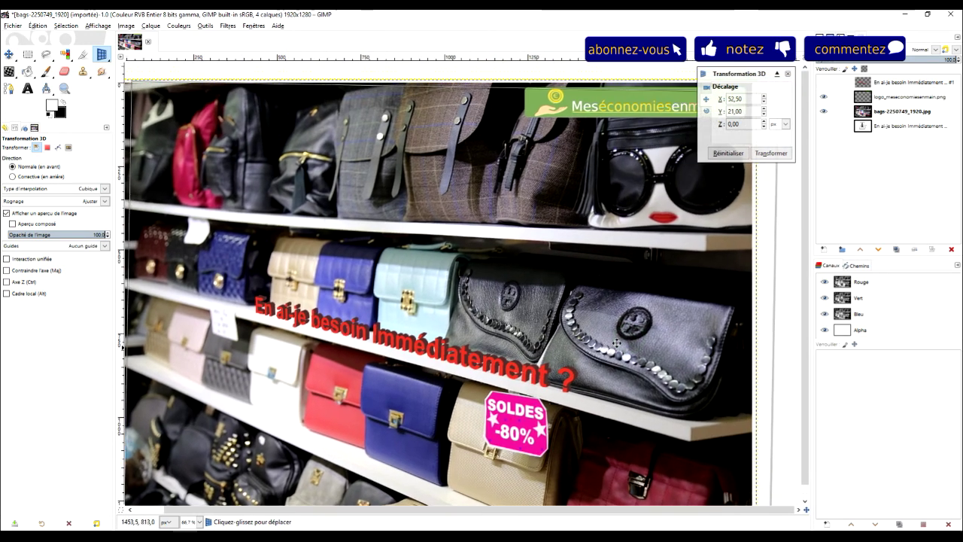
scroll(619, 349, "down", 1, "ctrl")
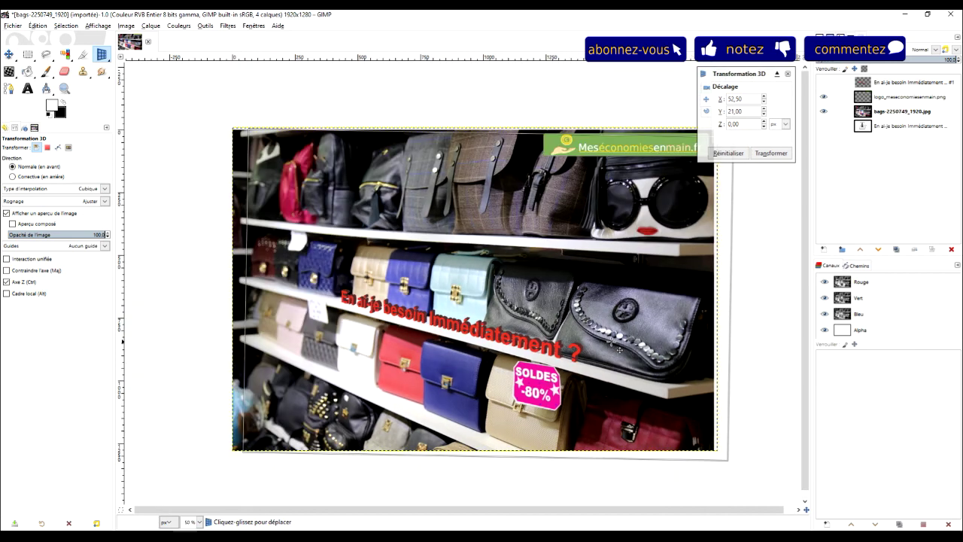
left_click(770, 153)
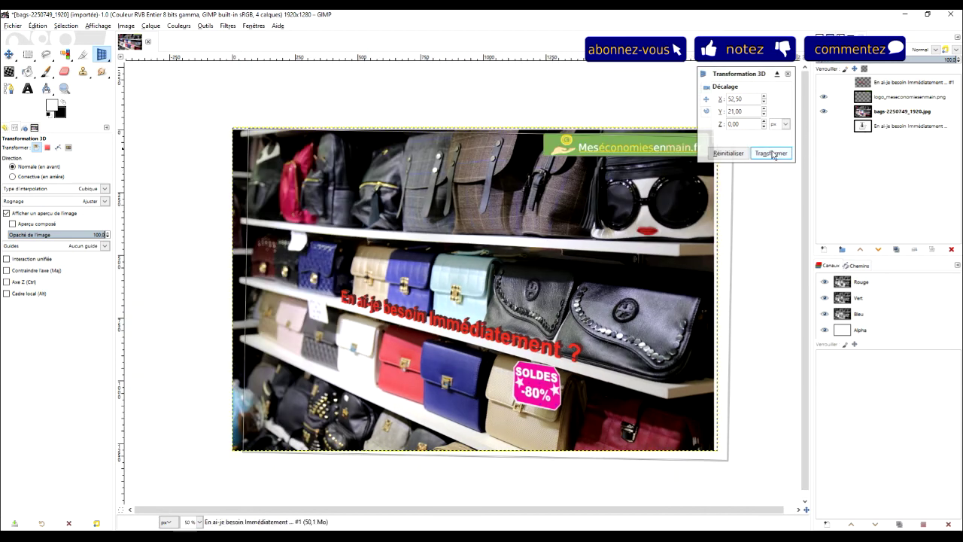
Resize the transformed text layer to the full image dimensions
right_click(906, 86)
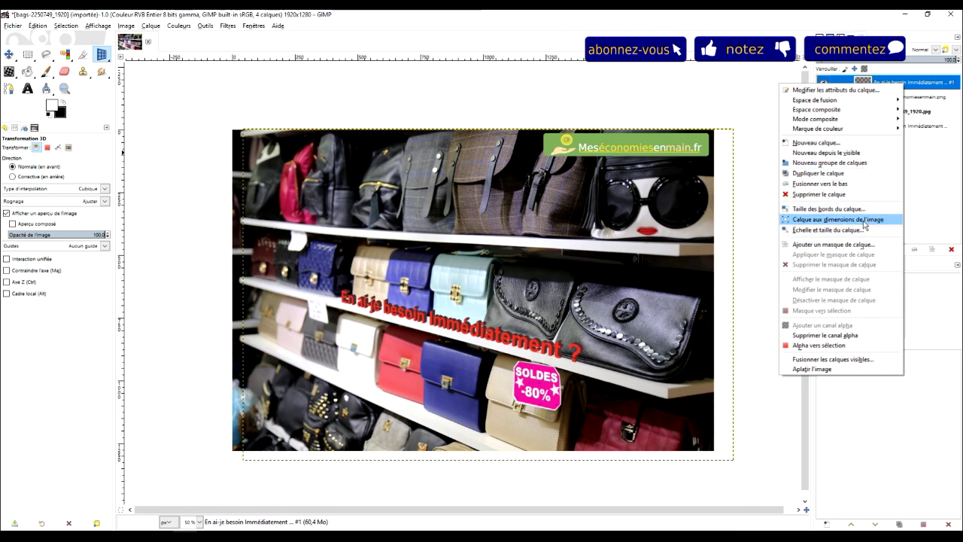
left_click(837, 219)
scroll(633, 318, "up", 2)
scroll(587, 313, "down", 1)
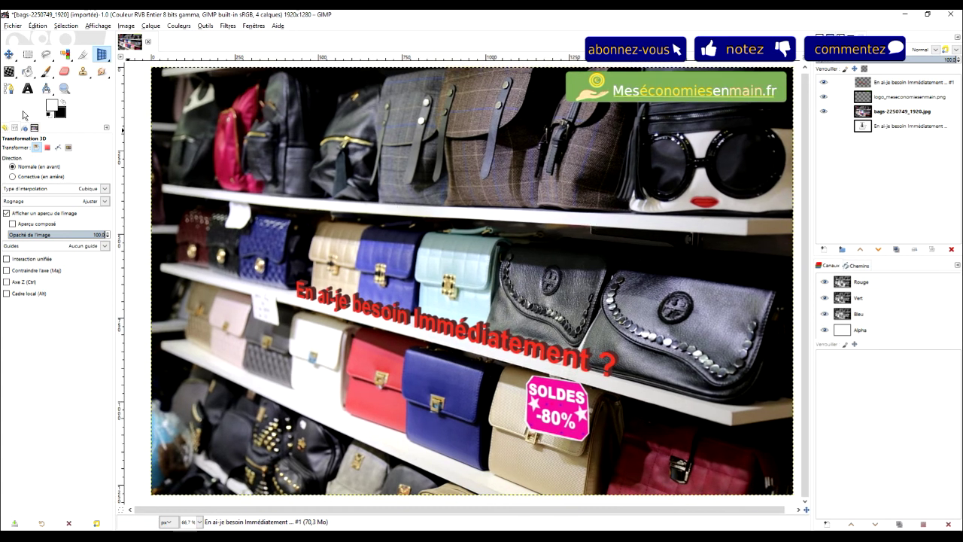
left_click(13, 26)
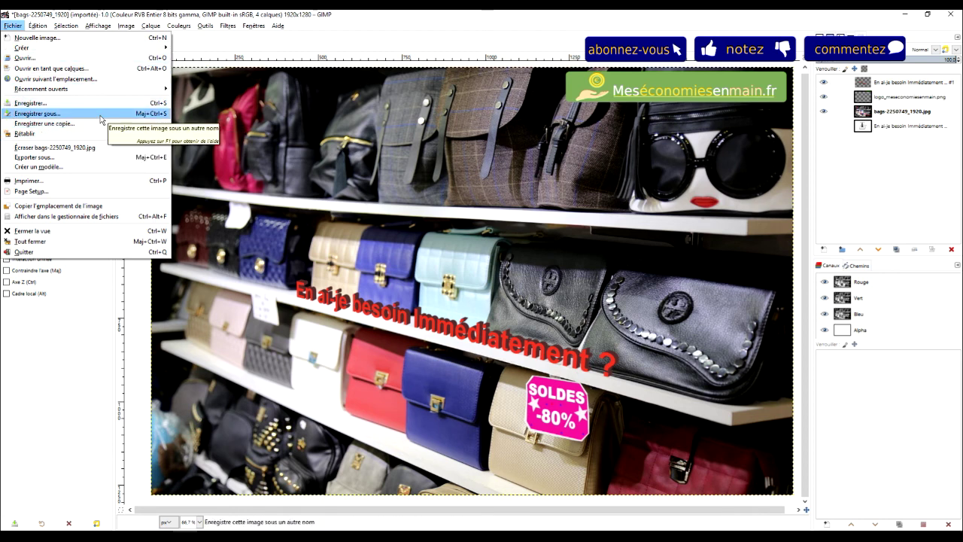
Save the composition as sac.xcf in the 'texte 3D' folder
left_click(100, 114)
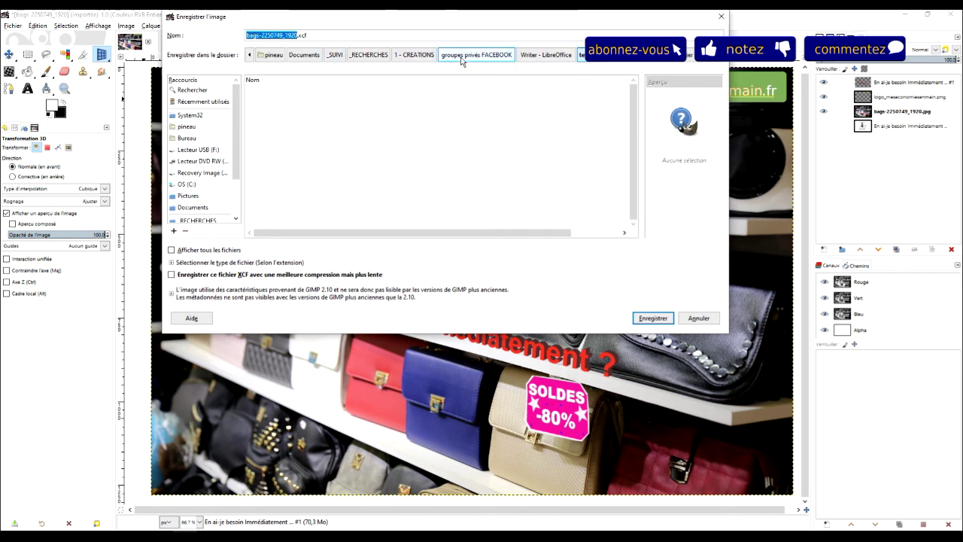
type("sac")
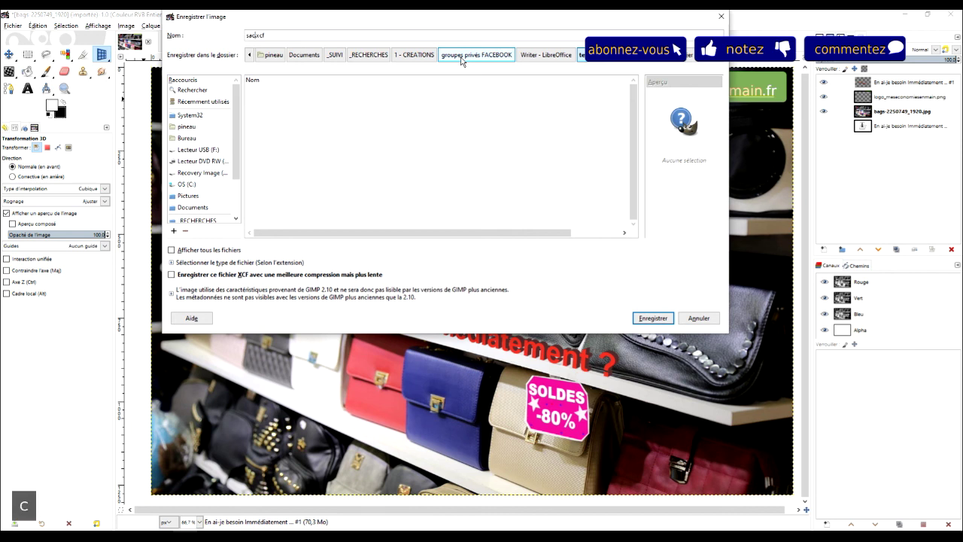
left_click(652, 318)
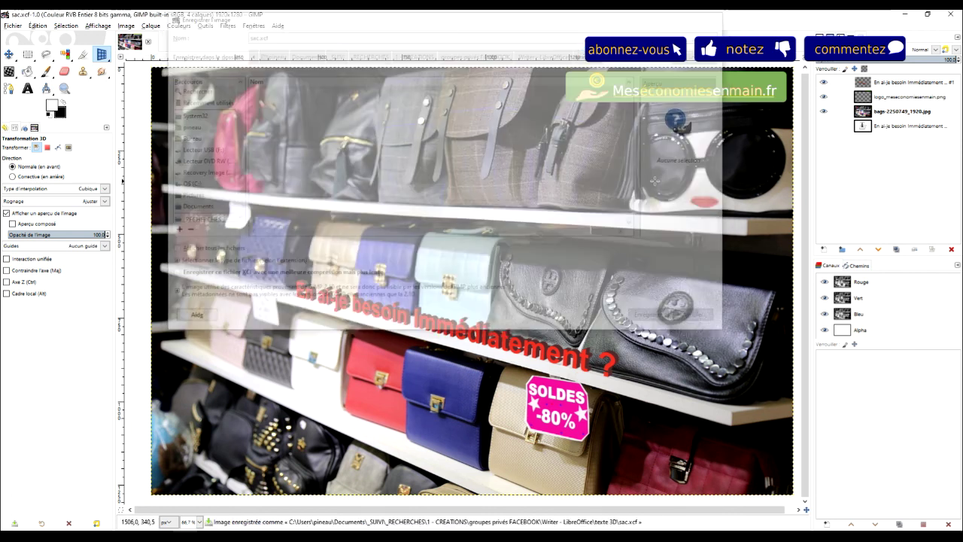
scroll(637, 261, "down", 1)
scroll(636, 261, "up", 2)
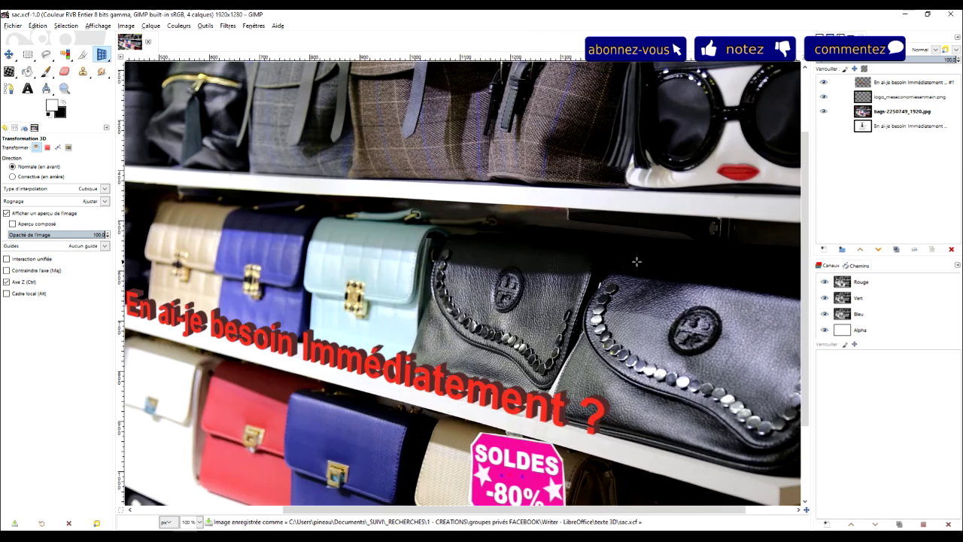
scroll(636, 261, "down", 1)
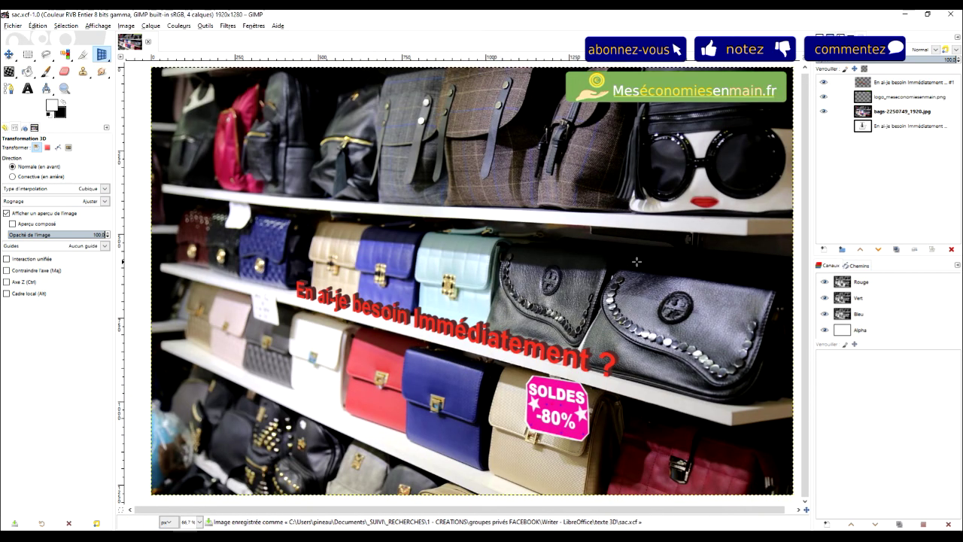